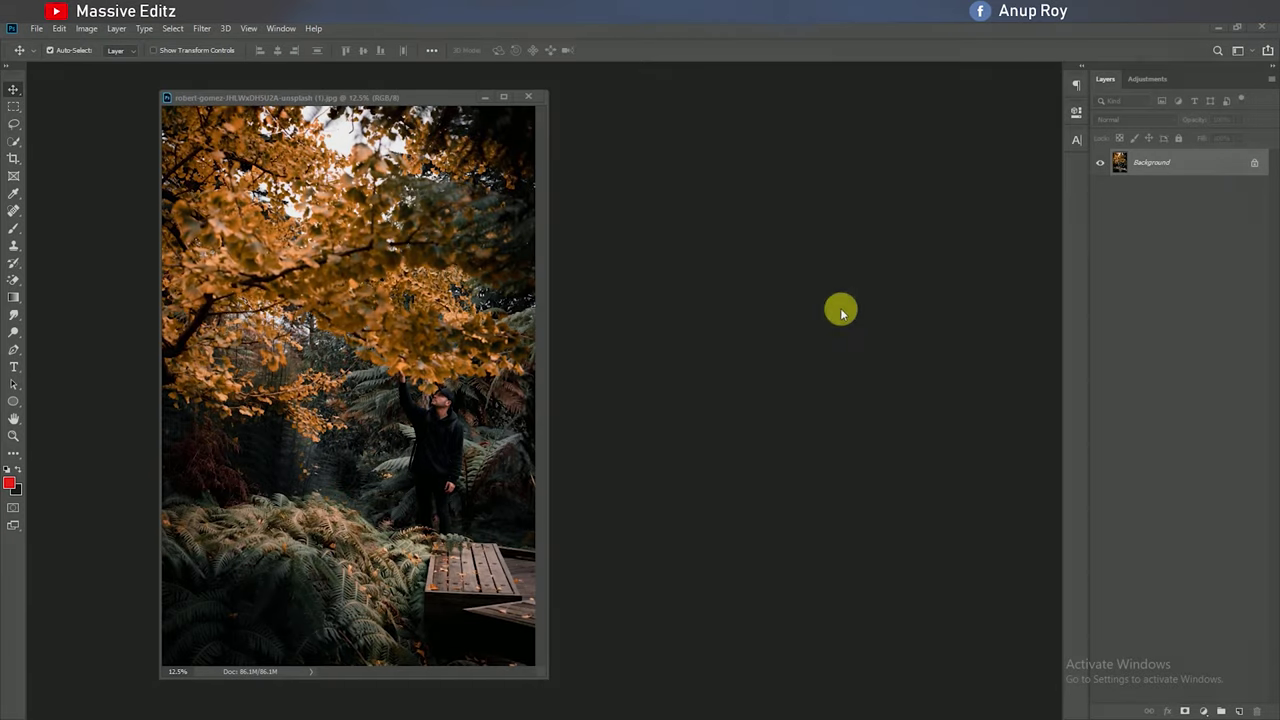
# - Unlock the Background as Layer 0, duplicate it to Layer 0 copy, and dock the photo as a tab
pyautogui.click(1254, 163)
pyautogui.moveTo(1256, 170); pyautogui.dragTo(1239, 711)
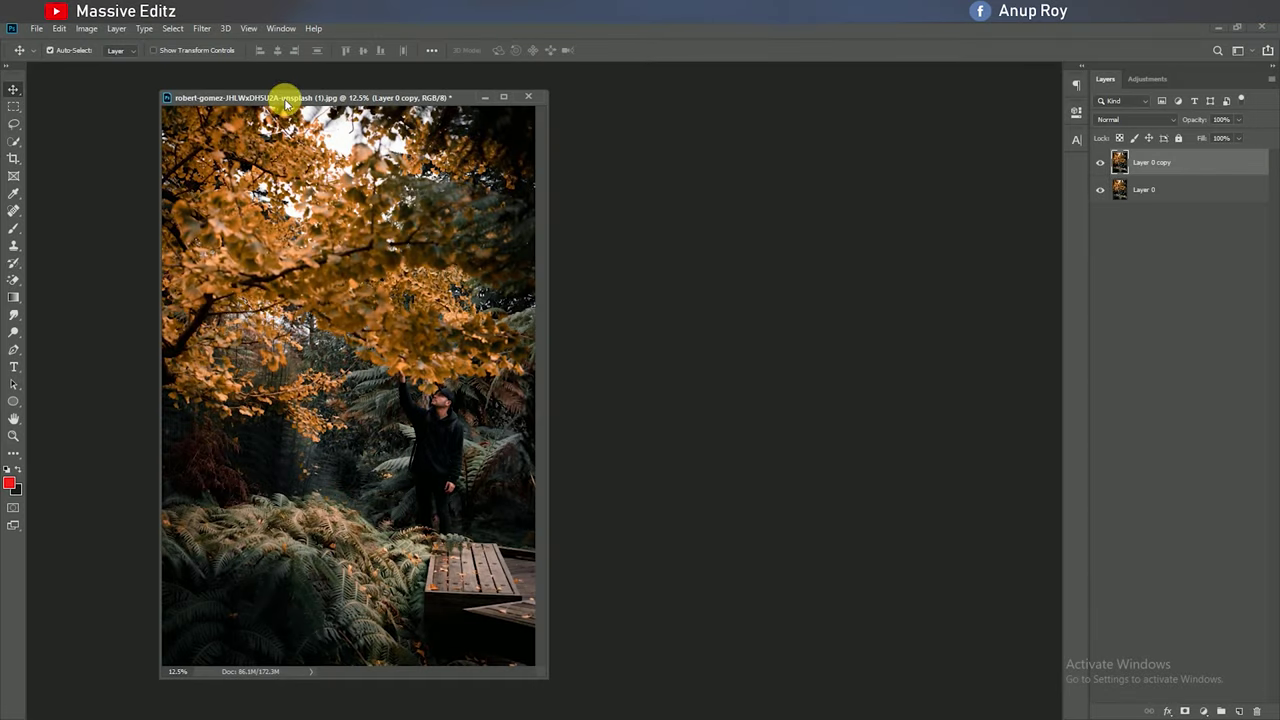
pyautogui.moveTo(286, 98); pyautogui.dragTo(335, 68)
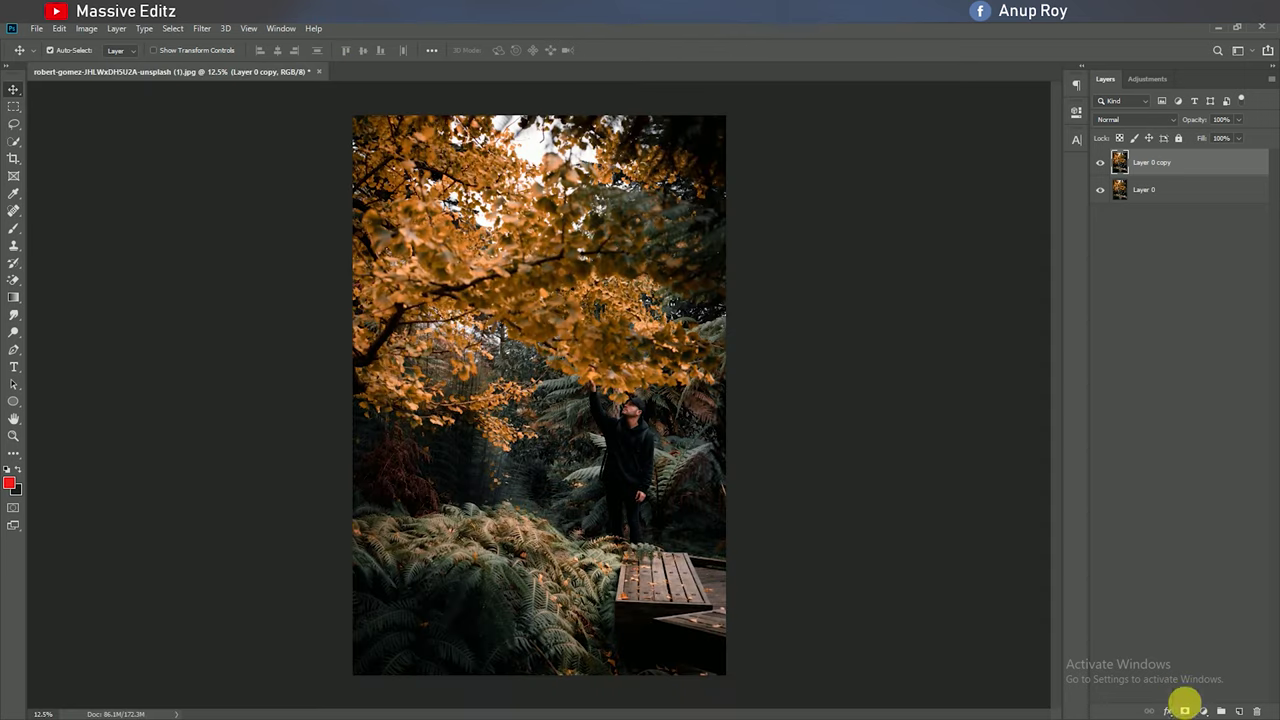
# - Add a Brightness/Contrast adjustment layer that slightly brightens the photo
pyautogui.click(1203, 711)
pyautogui.click(1205, 518)
pyautogui.moveTo(962, 188); pyautogui.dragTo(969, 190)
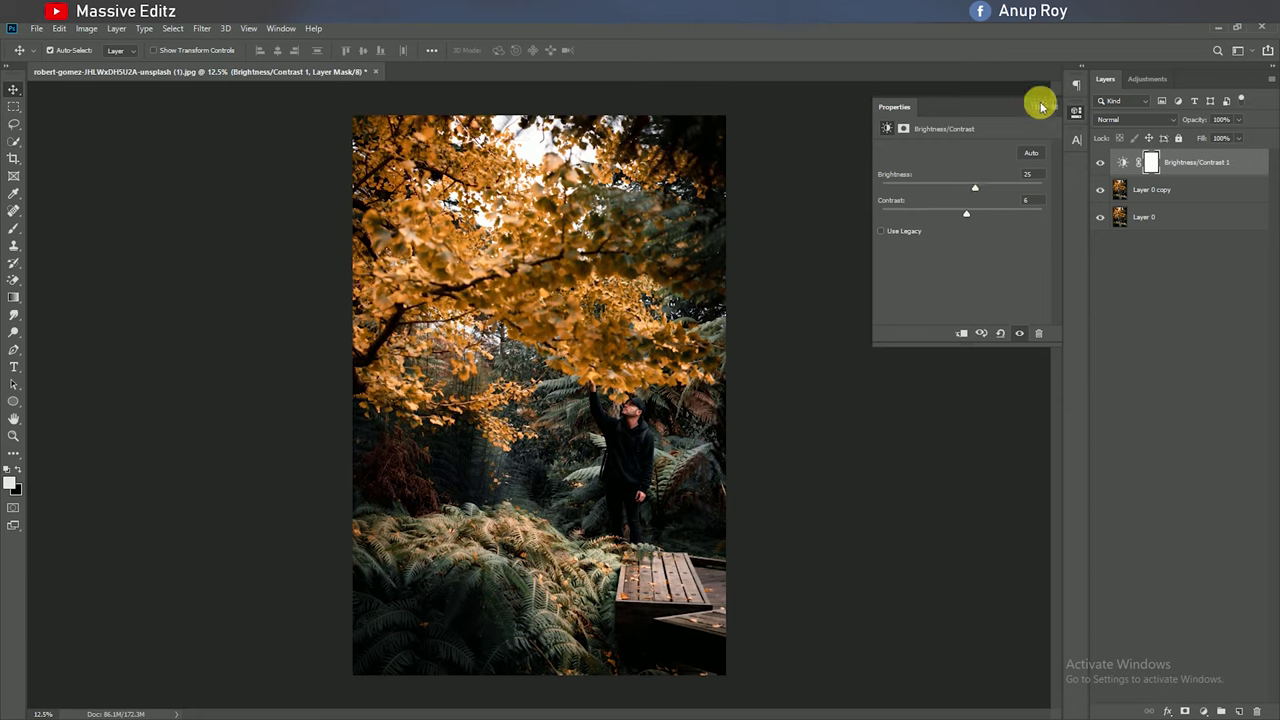
pyautogui.click(1038, 106)
# - Add a Curves adjustment layer that deepens shadows and lightens slightly, then compare it on and off
pyautogui.click(1203, 711)
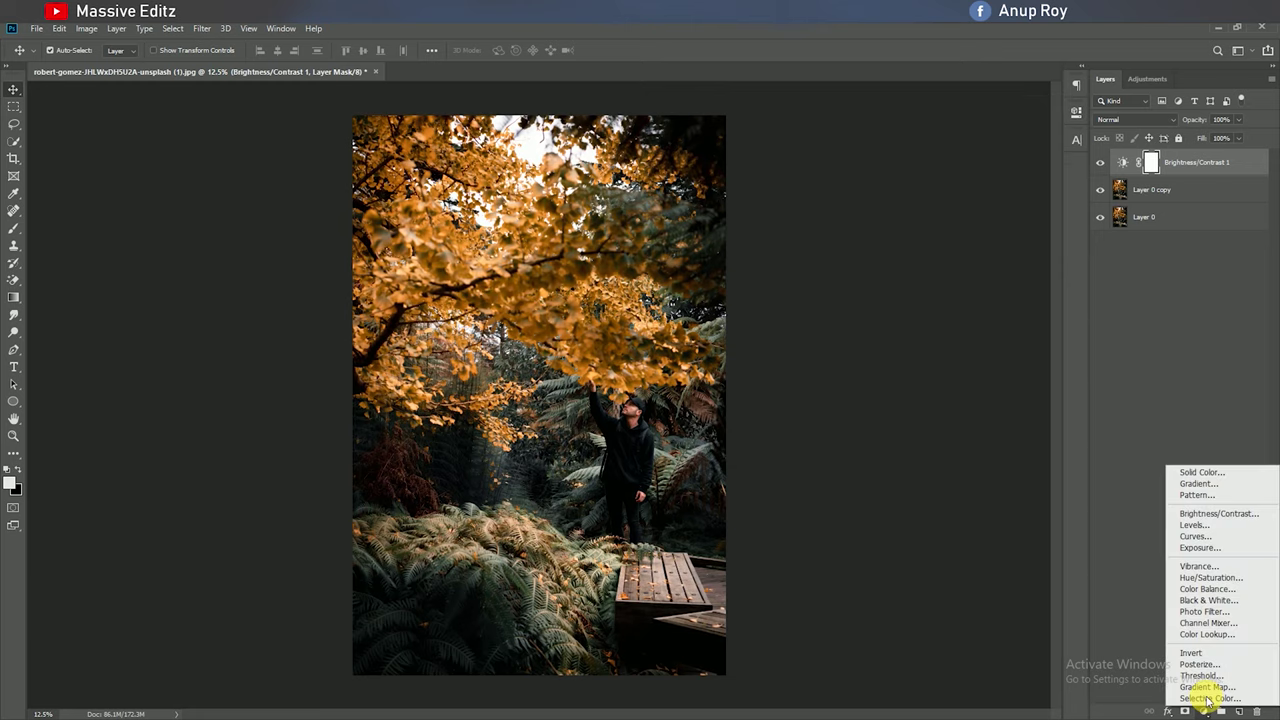
pyautogui.click(1195, 536)
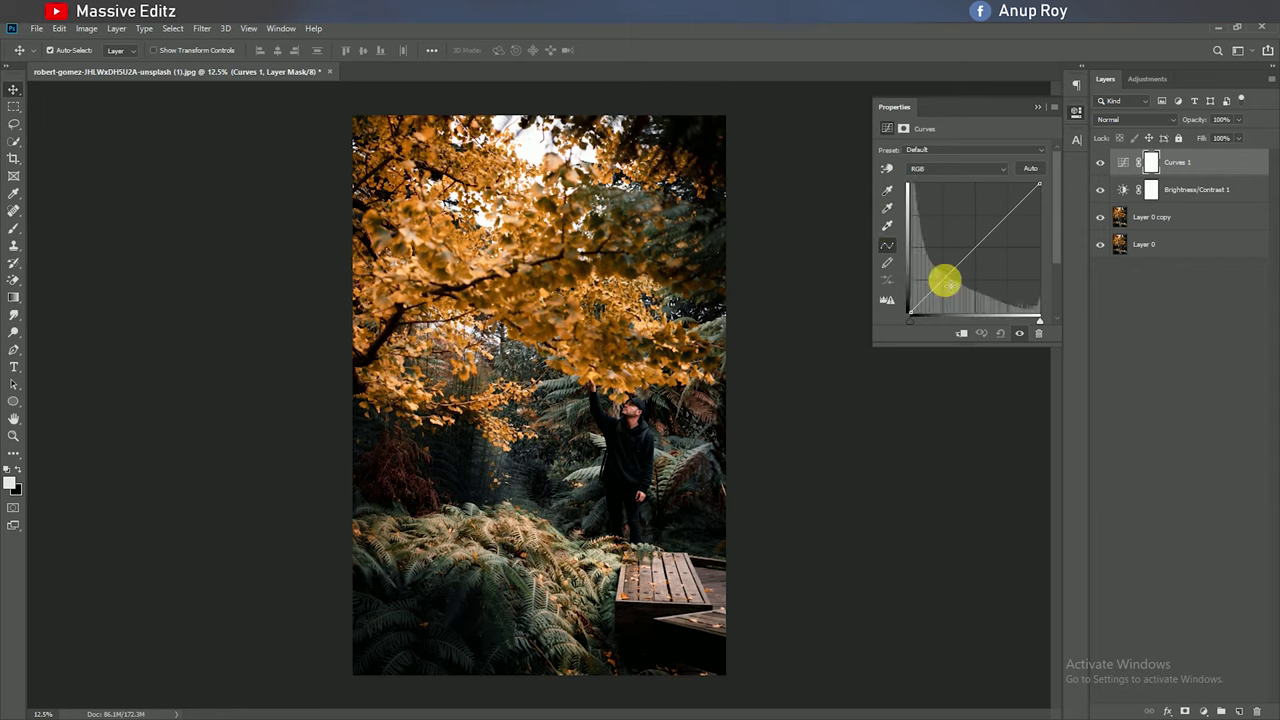
pyautogui.moveTo(945, 283); pyautogui.dragTo(950, 284)
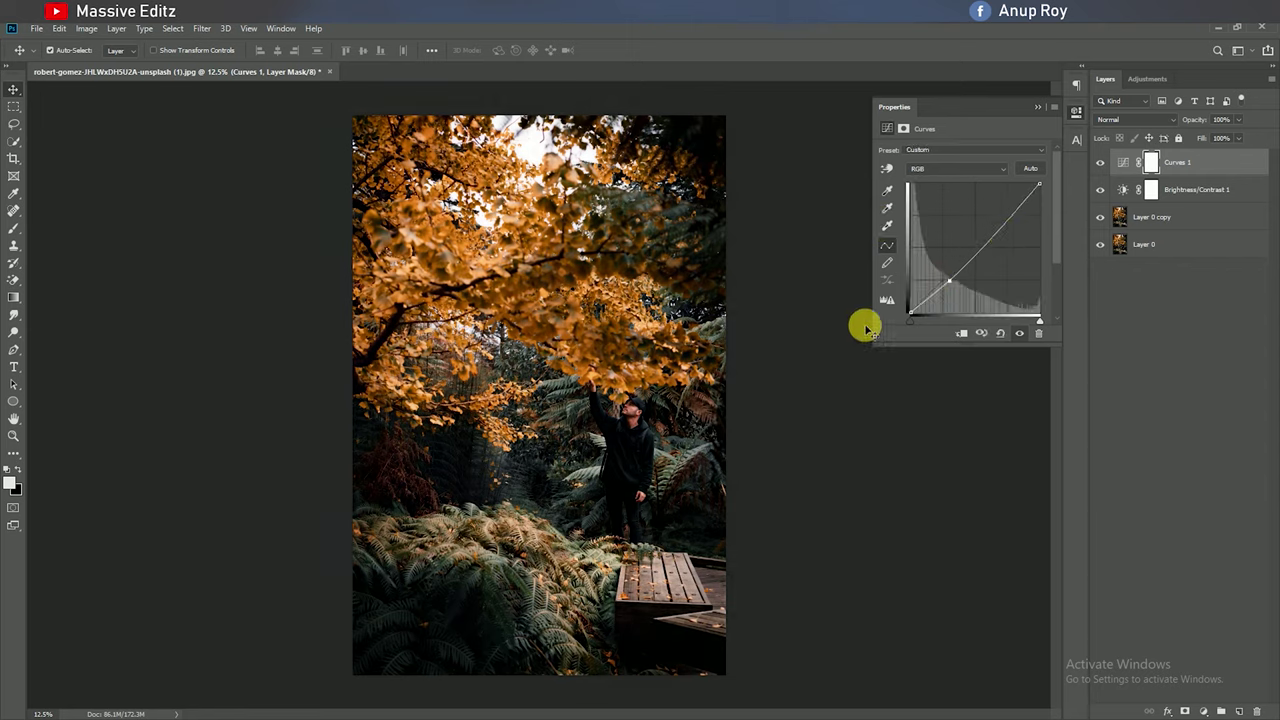
pyautogui.moveTo(990, 240); pyautogui.dragTo(987, 237)
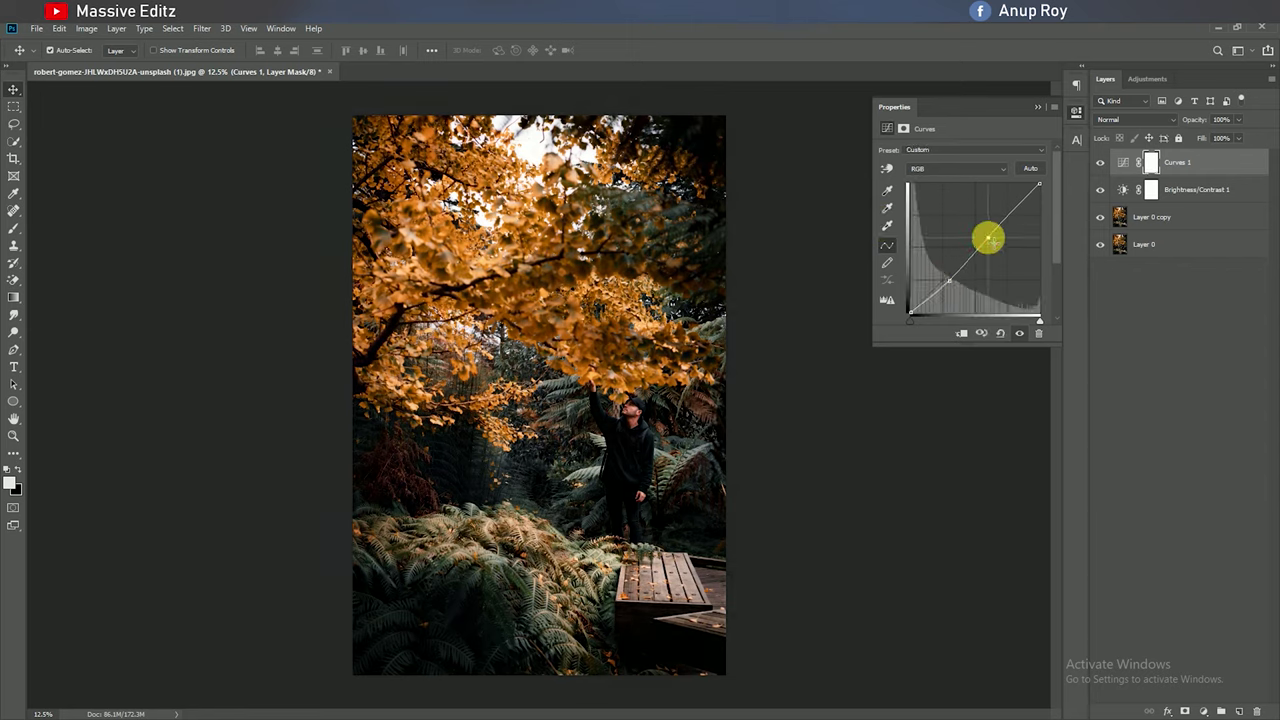
pyautogui.click(1040, 106)
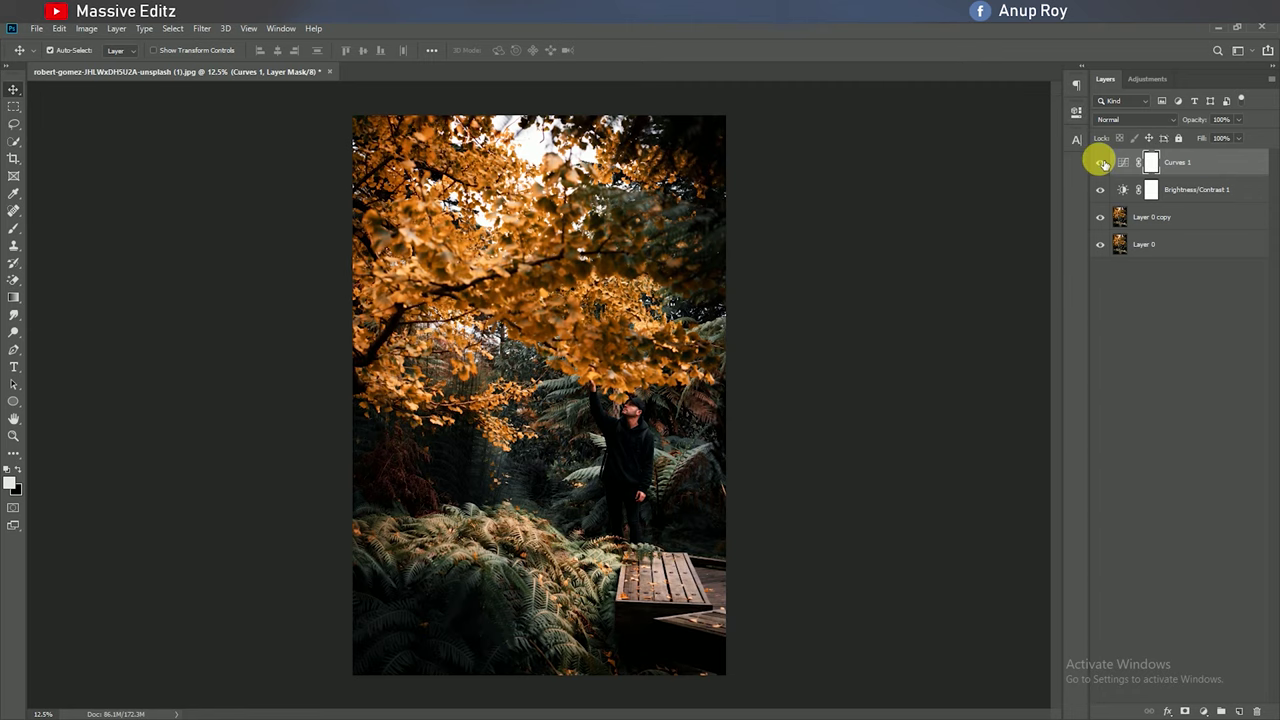
pyautogui.click(1102, 165)
pyautogui.click(1102, 165)
# - Add a Levels adjustment layer and stamp all visible layers into a new Layer 1
pyautogui.click(1204, 711)
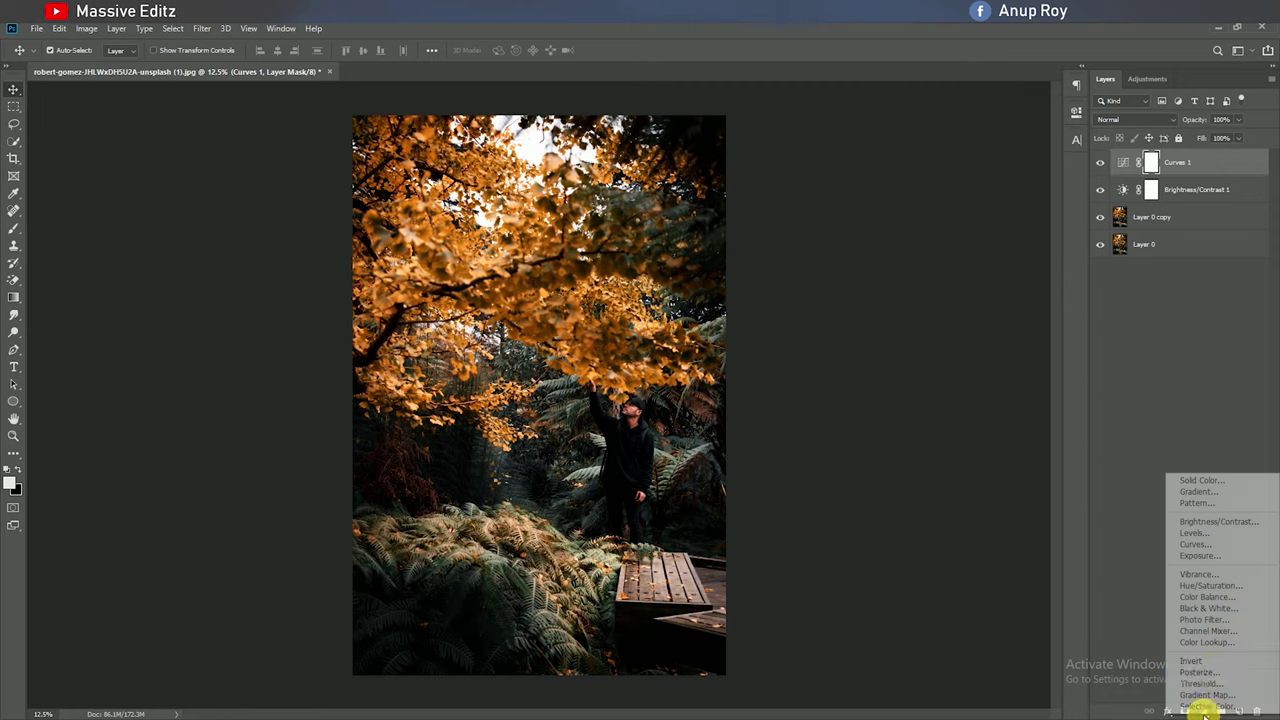
pyautogui.click(1195, 533)
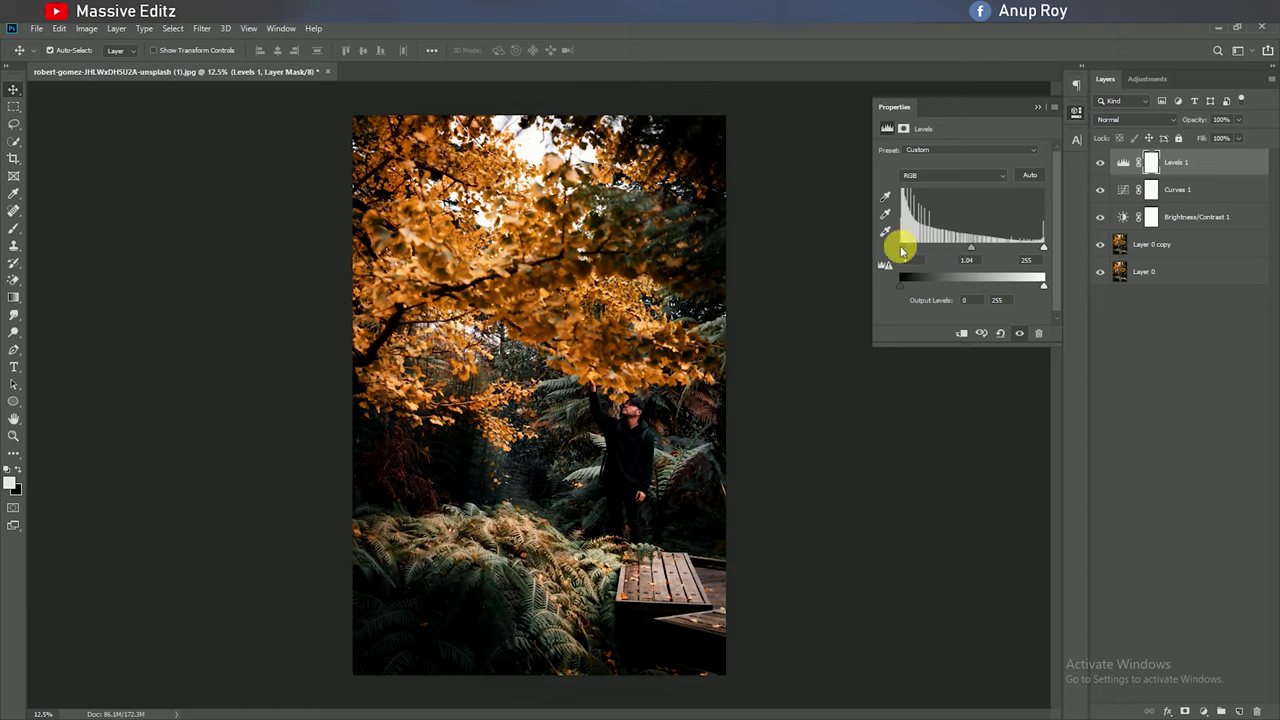
pyautogui.click(1041, 103)
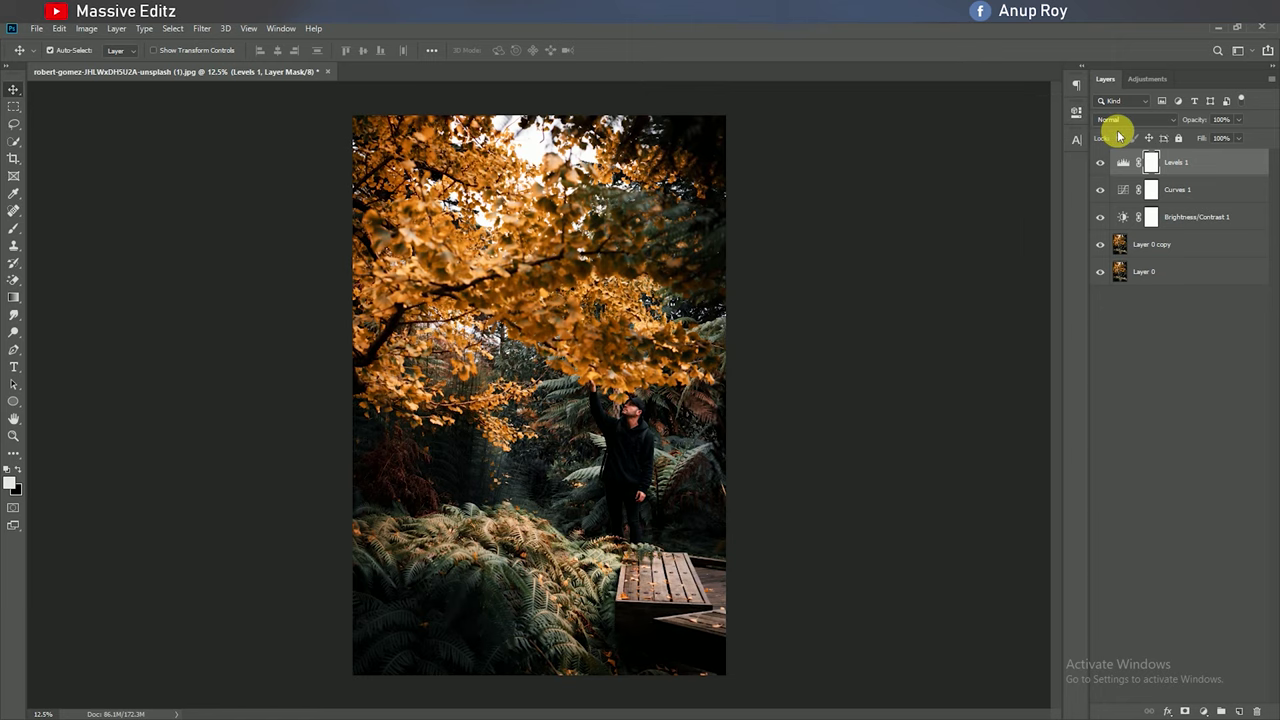
pyautogui.hotkey('ctrl', 'alt', 'shift', 'e')
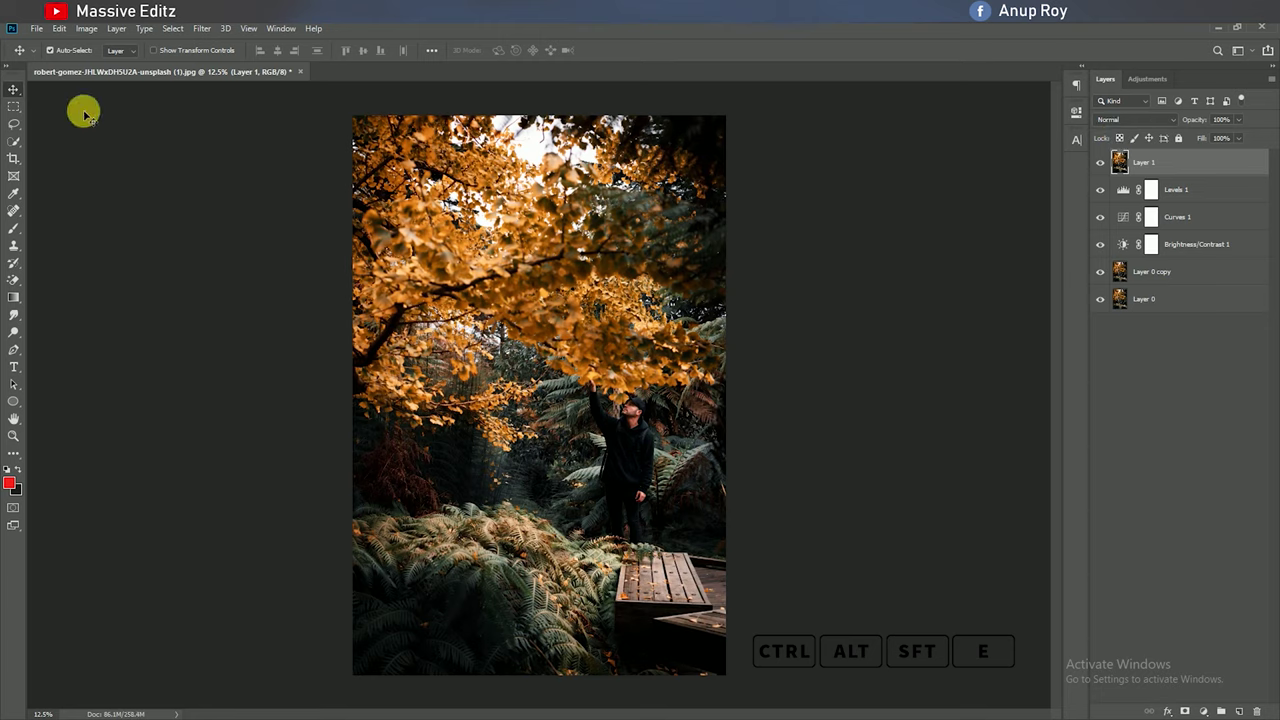
# - In Camera Raw Filter, nudge temperature and set Exposure +0.40, Highlights -41, Shadows +54, Clarity +10
pyautogui.click(199, 30)
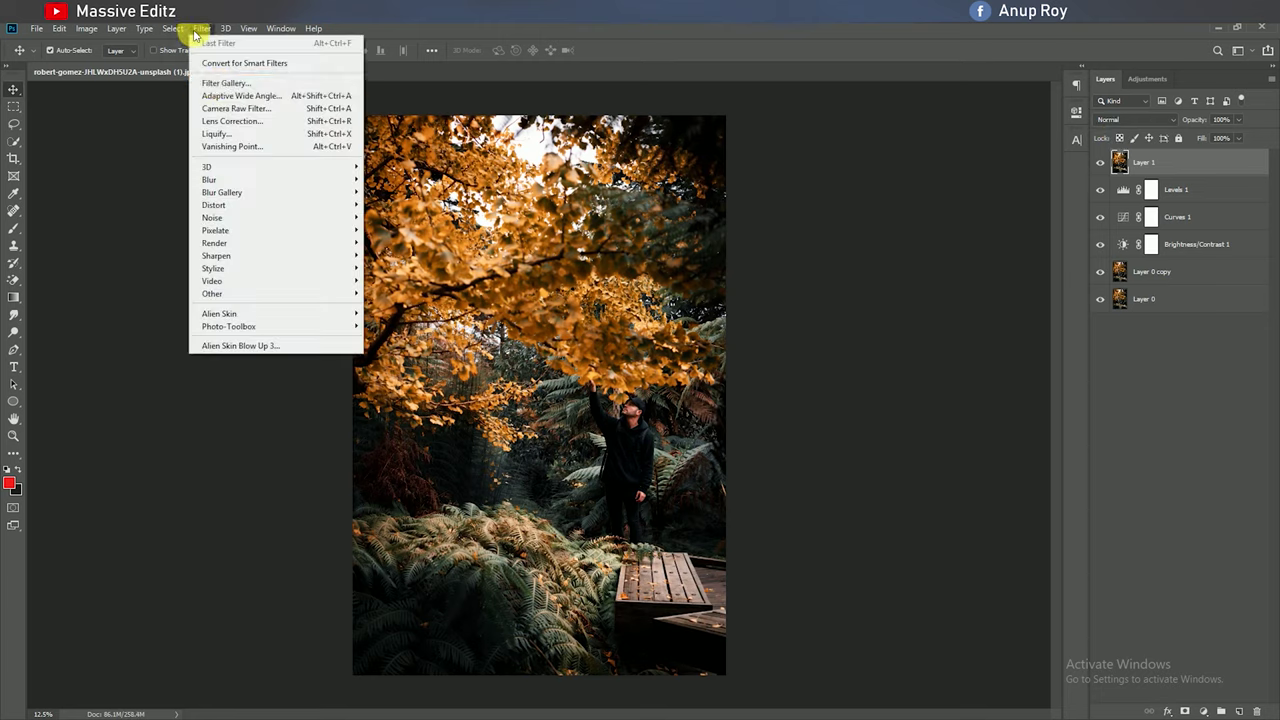
pyautogui.click(221, 106)
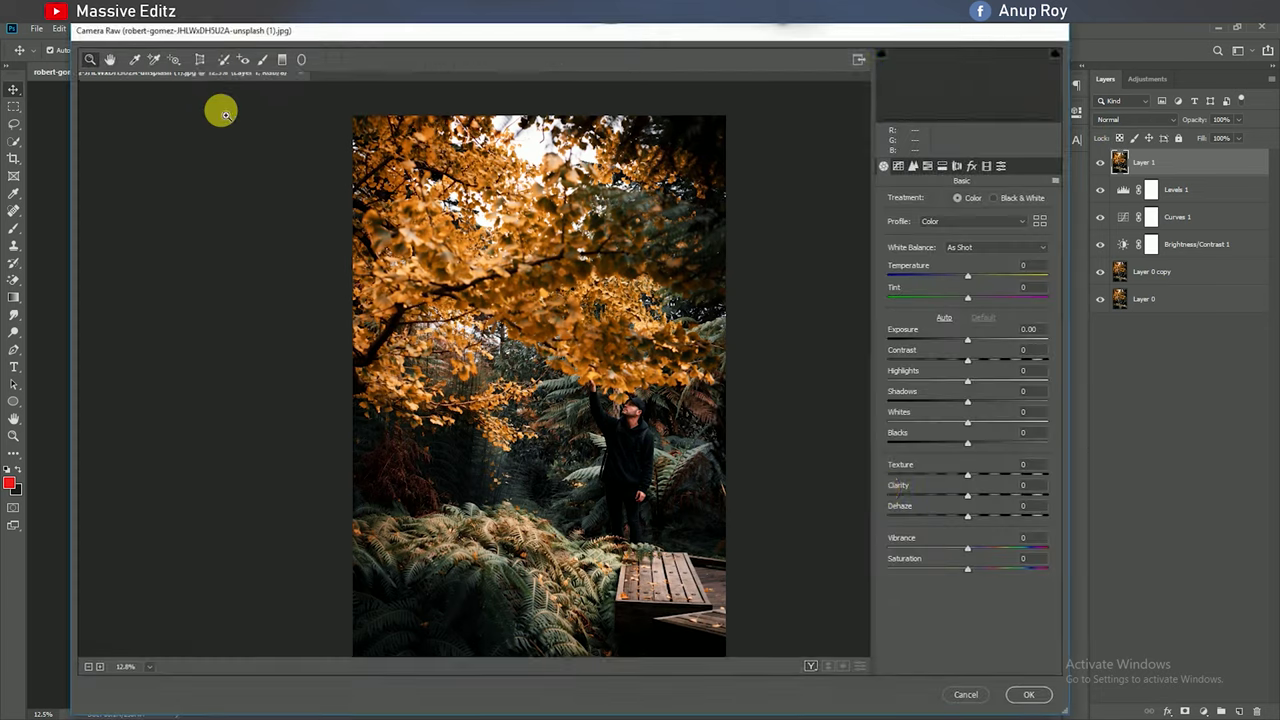
pyautogui.moveTo(968, 280); pyautogui.dragTo(965, 279)
pyautogui.moveTo(967, 343); pyautogui.dragTo(973, 343)
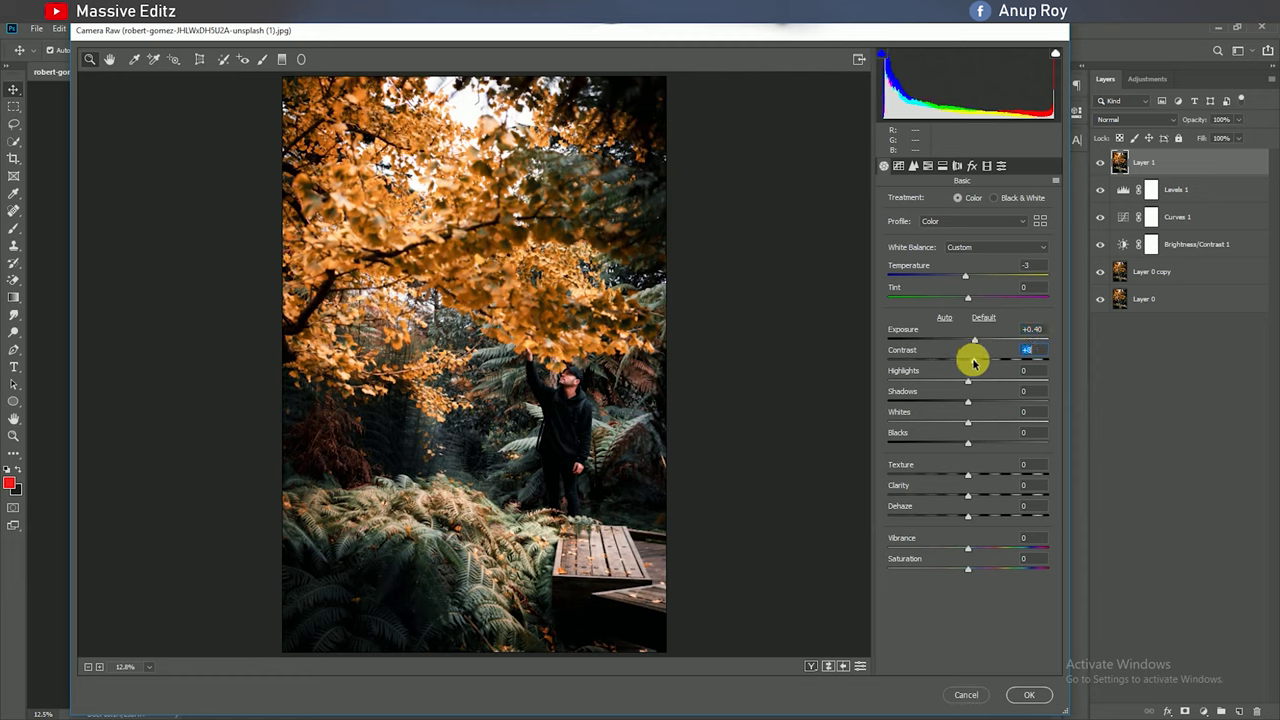
pyautogui.moveTo(967, 380)
pyautogui.mouseDown()
pyautogui.moveTo(930, 382)
pyautogui.moveTo(1008, 403)
pyautogui.moveTo(942, 446)
pyautogui.mouseUp()
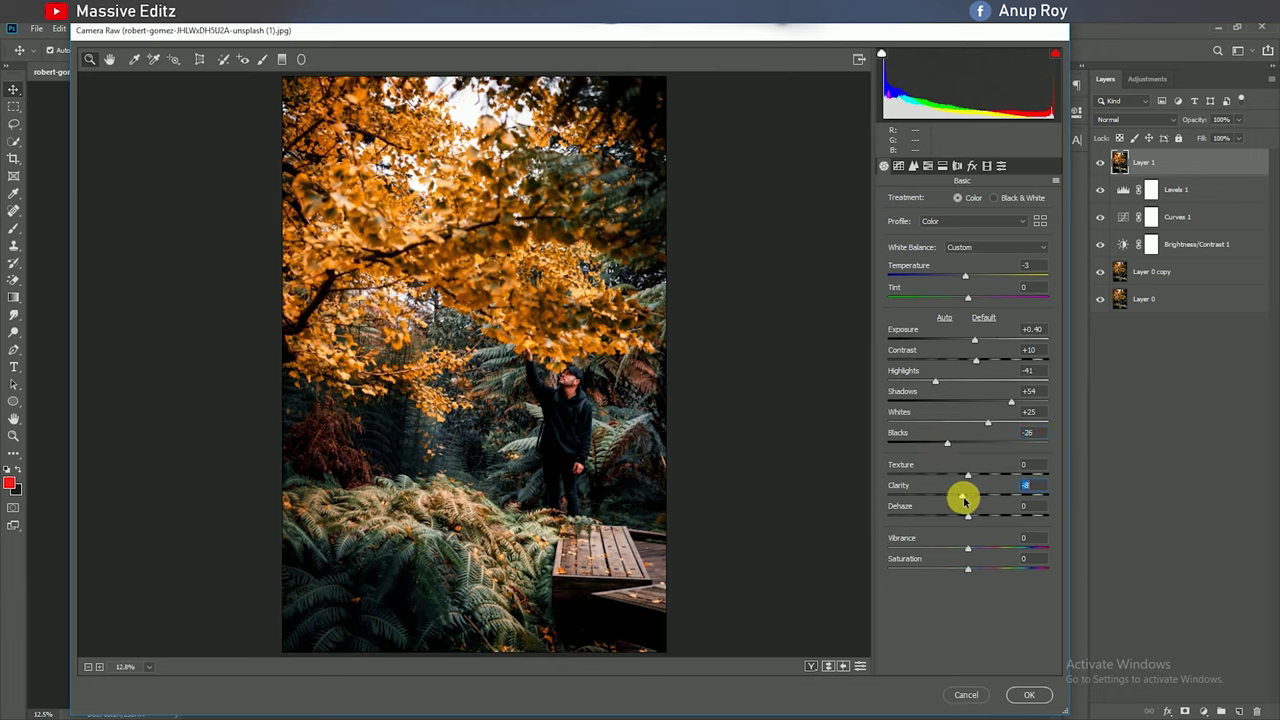
pyautogui.moveTo(961, 499)
pyautogui.mouseDown()
pyautogui.moveTo(976, 497)
pyautogui.moveTo(975, 533)
pyautogui.mouseUp()
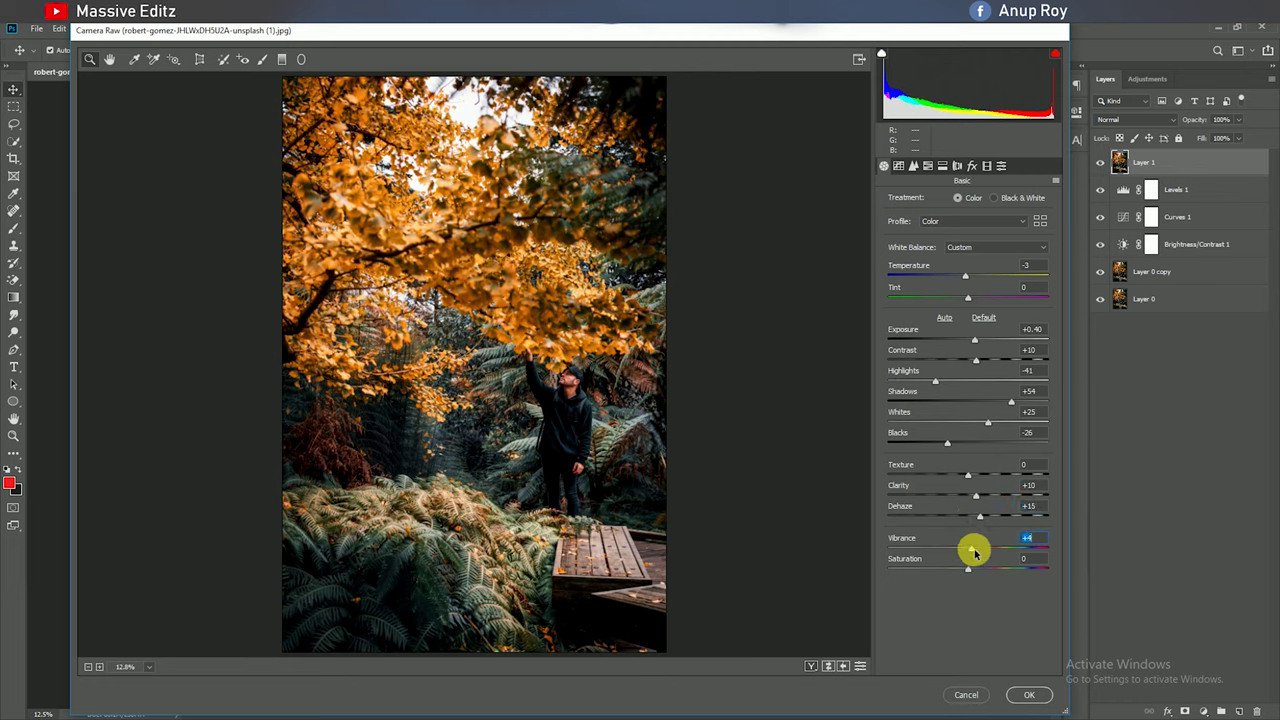
# - Shape a custom point tone curve with midtone and shadow points, lifting the black end
pyautogui.click(898, 165)
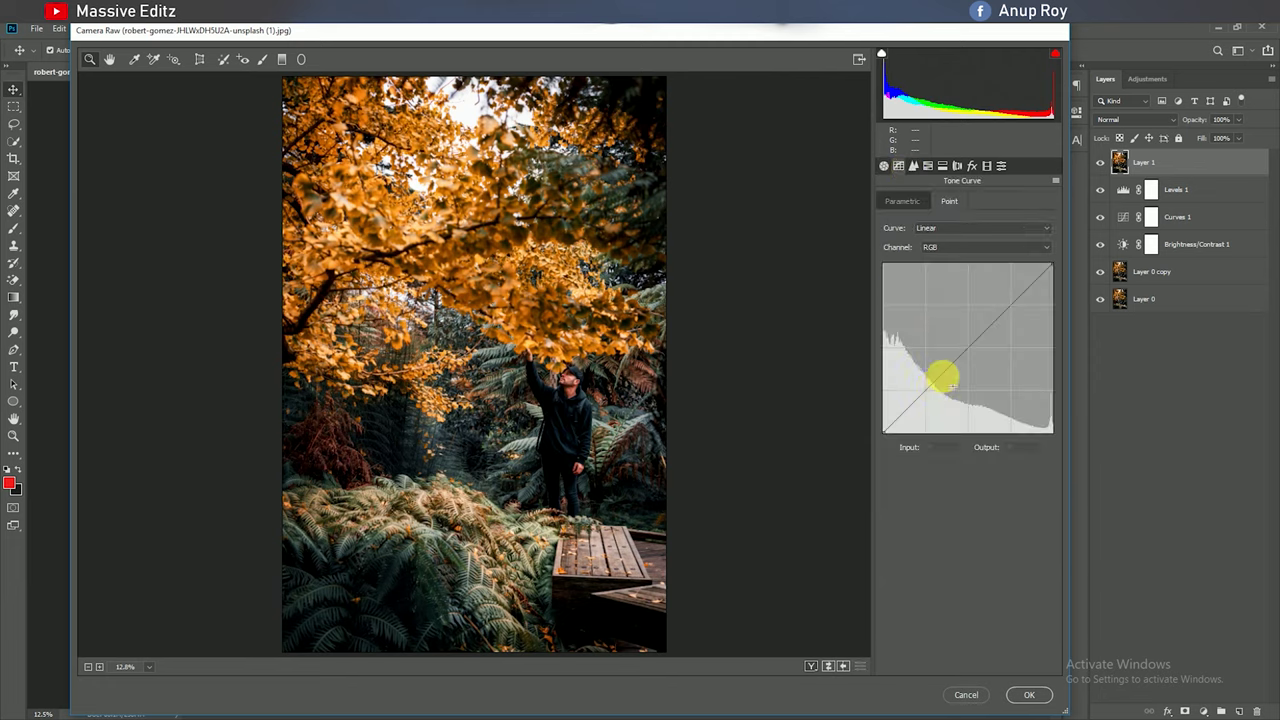
pyautogui.click(968, 354)
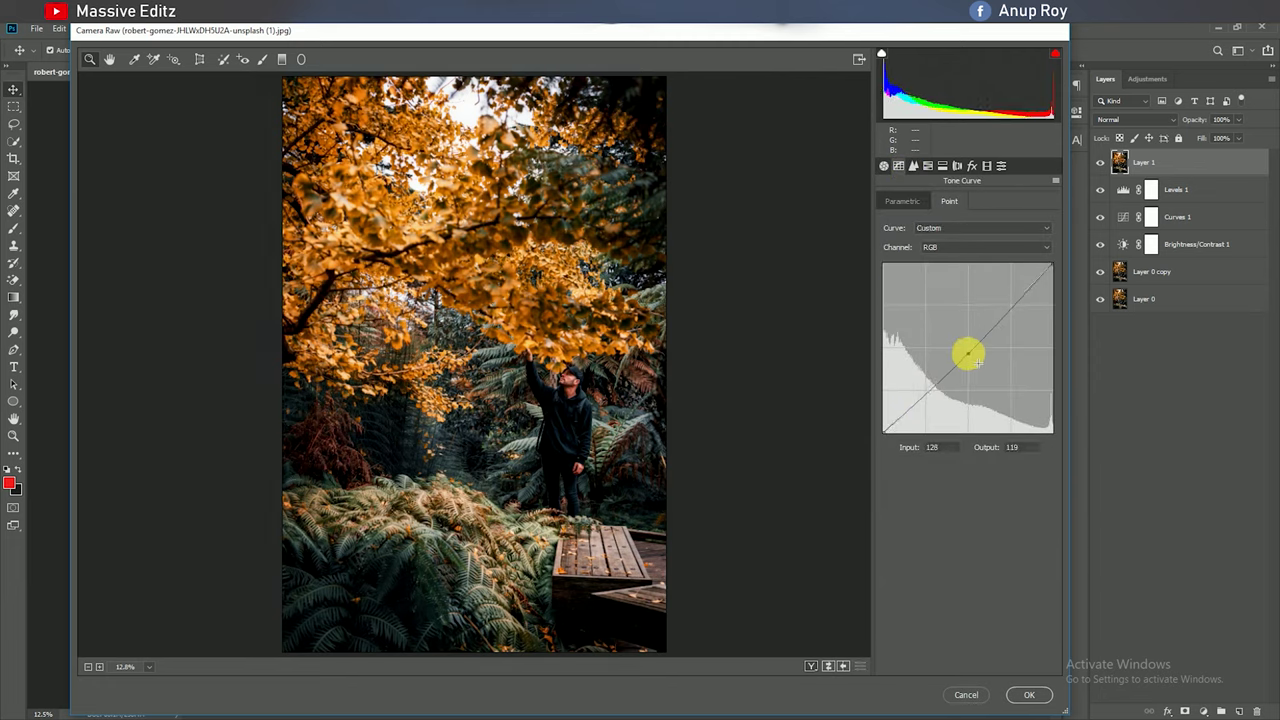
pyautogui.click(908, 410)
pyautogui.moveTo(882, 432); pyautogui.dragTo(904, 411)
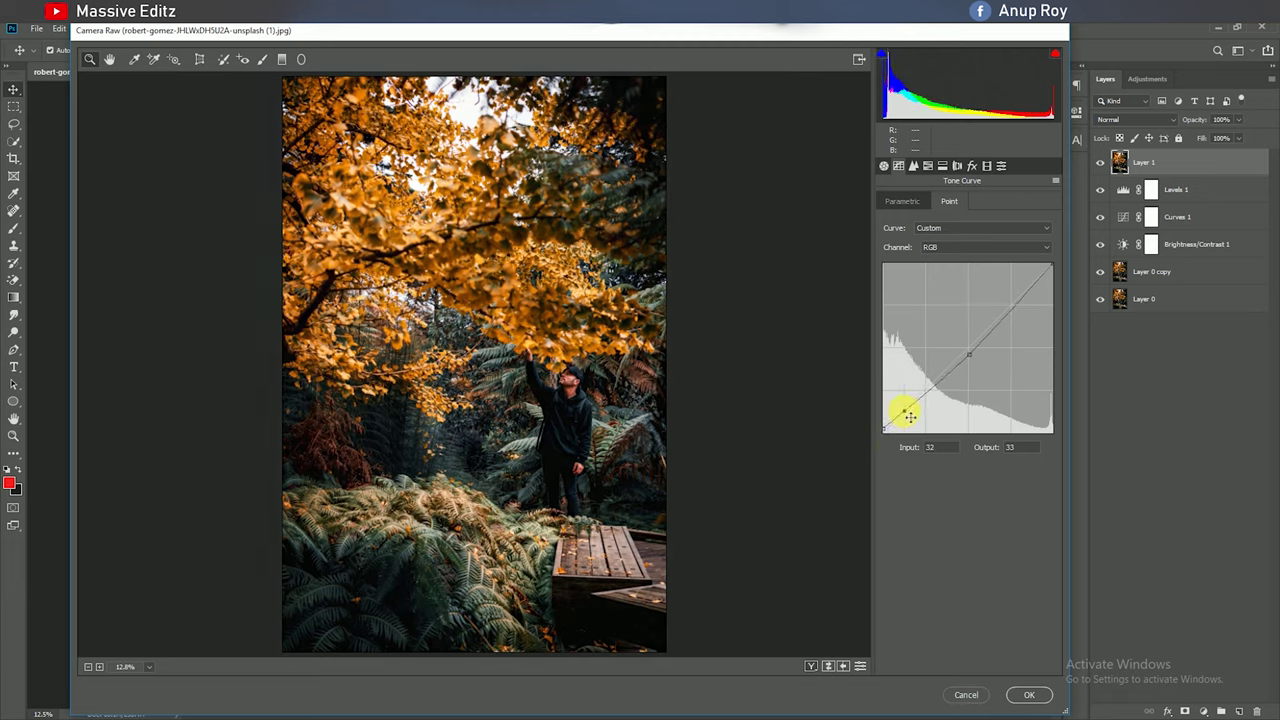
# - Set Sharpening Amount 69 and Luminance noise reduction 39 in the Detail panel
pyautogui.click(913, 166)
pyautogui.moveTo(888, 221); pyautogui.dragTo(958, 224)
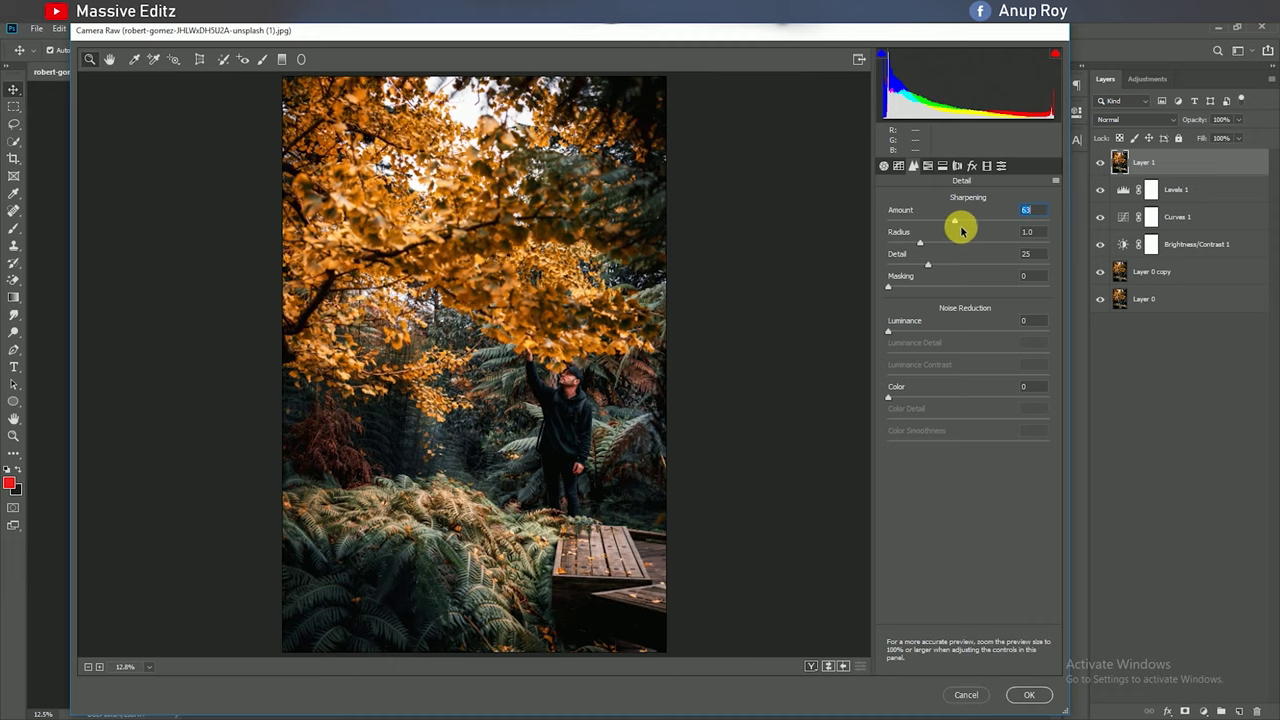
pyautogui.moveTo(888, 331); pyautogui.dragTo(938, 332)
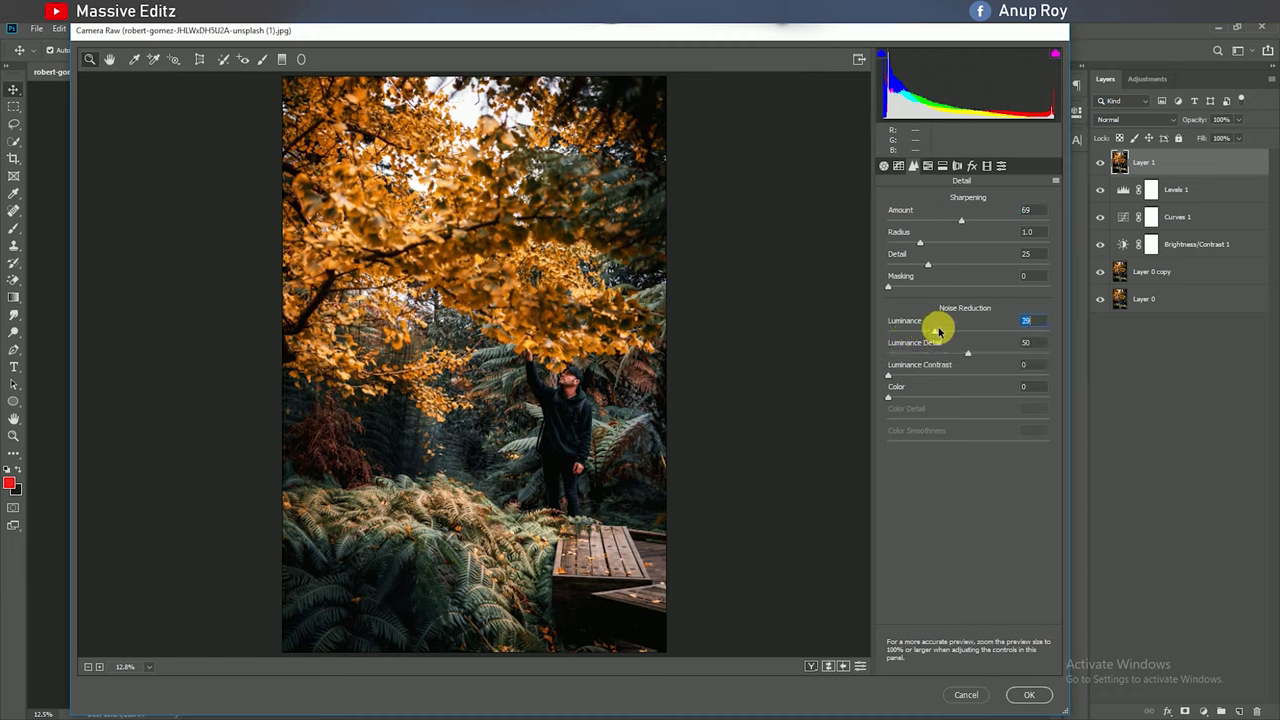
# - Shift the HSL hues: Reds -67, Yellows -38, Blues -29
pyautogui.click(928, 166)
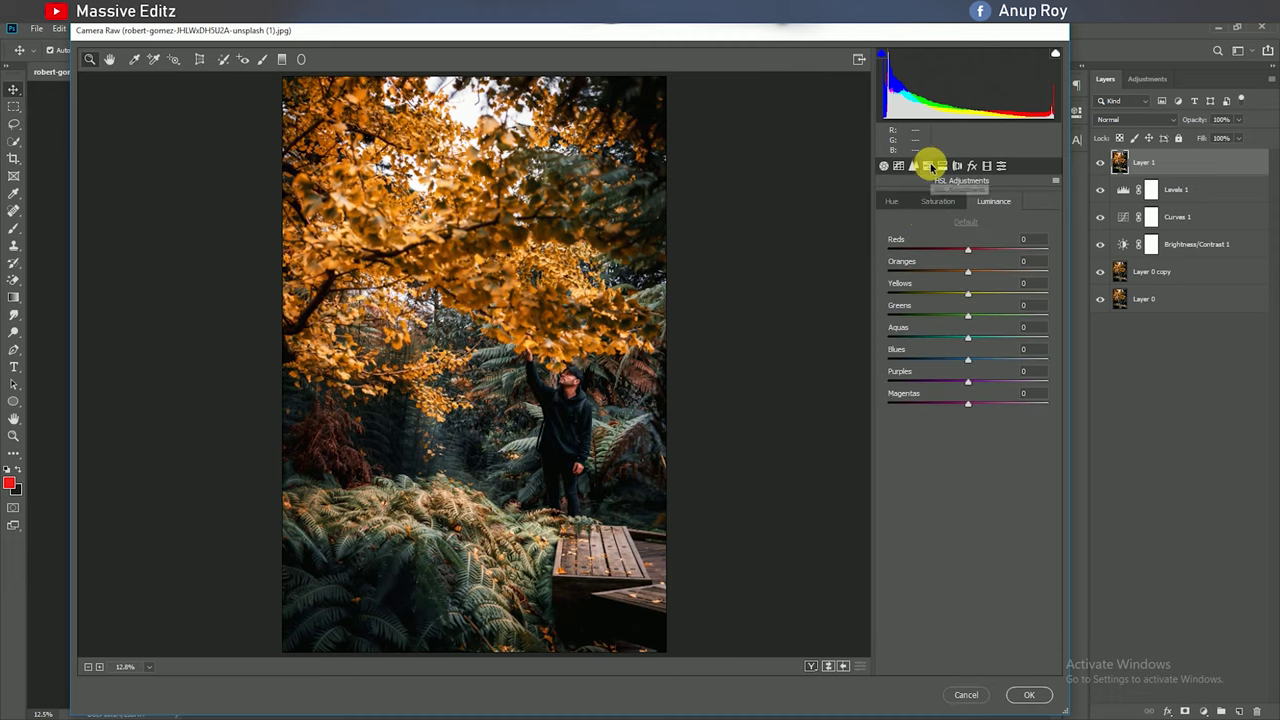
pyautogui.moveTo(968, 250); pyautogui.dragTo(925, 259)
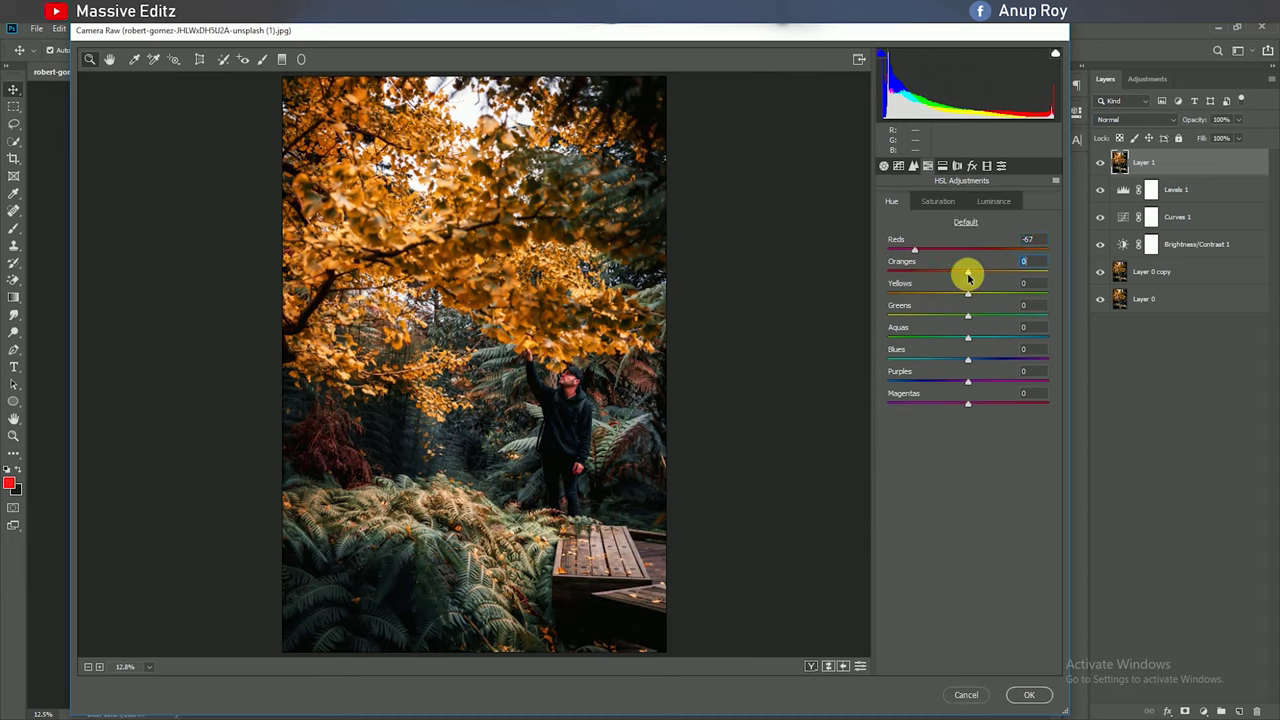
pyautogui.moveTo(969, 297); pyautogui.dragTo(942, 297)
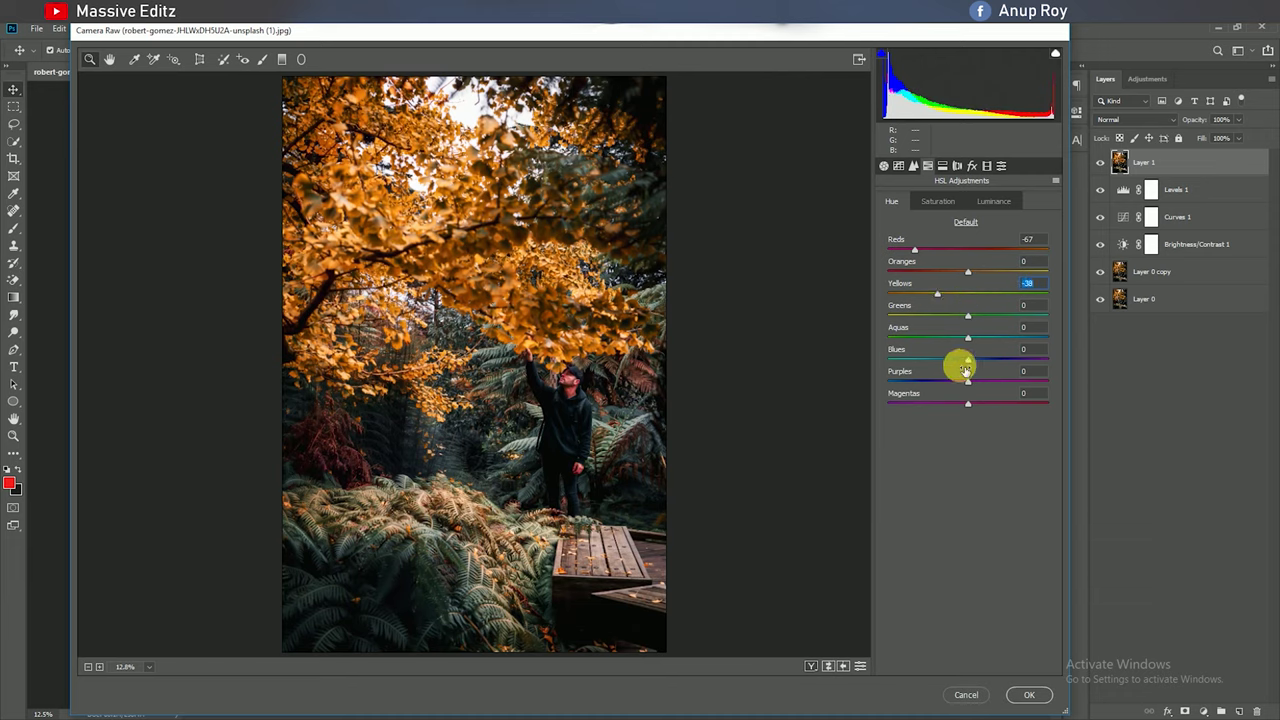
pyautogui.moveTo(967, 364)
pyautogui.mouseDown()
pyautogui.moveTo(926, 366)
pyautogui.moveTo(946, 372)
pyautogui.mouseUp()
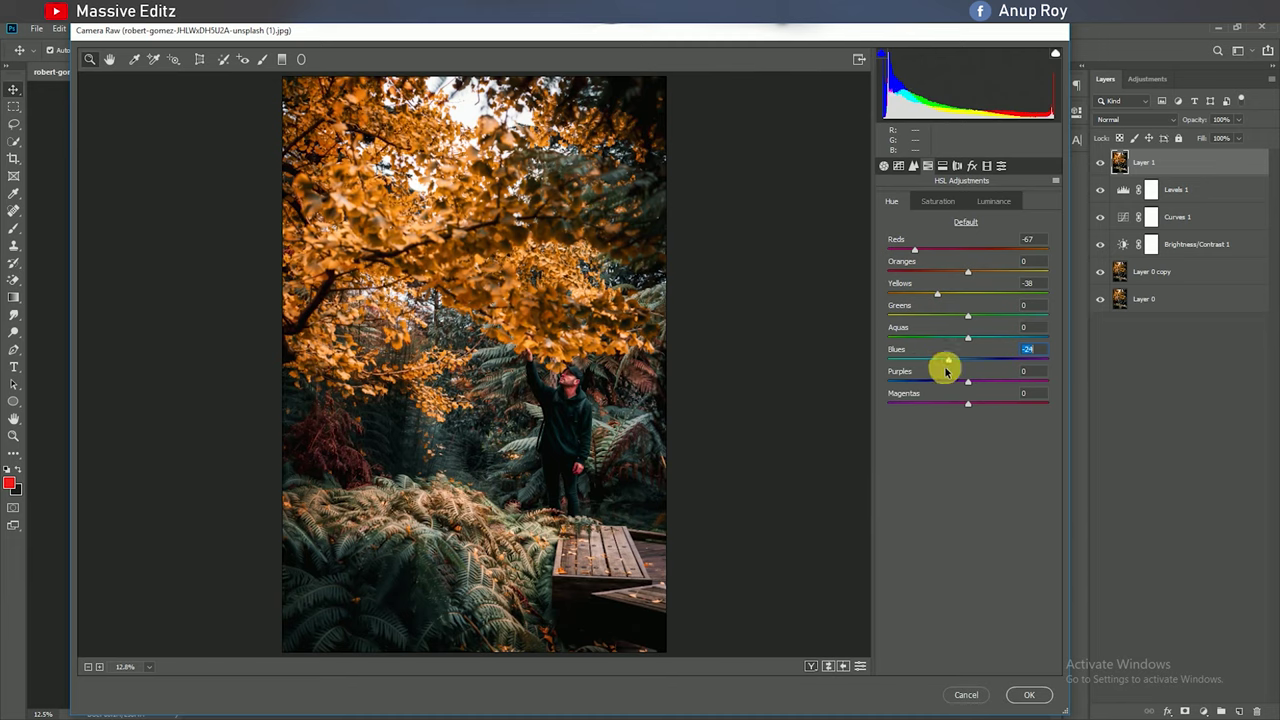
# - Set Reds saturation +25, and luminance Reds +5 and Yellows -7
pyautogui.click(940, 203)
pyautogui.moveTo(968, 254)
pyautogui.mouseDown()
pyautogui.moveTo(980, 254)
pyautogui.moveTo(941, 278)
pyautogui.mouseUp()
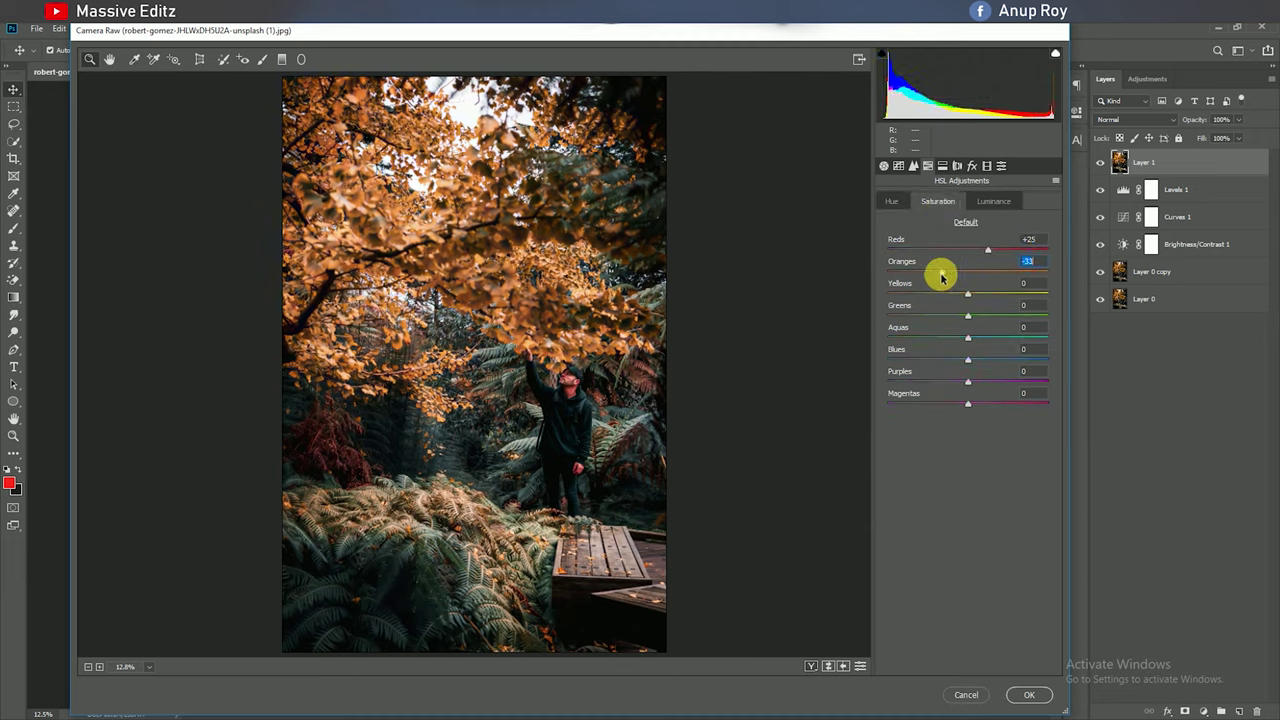
pyautogui.click(992, 201)
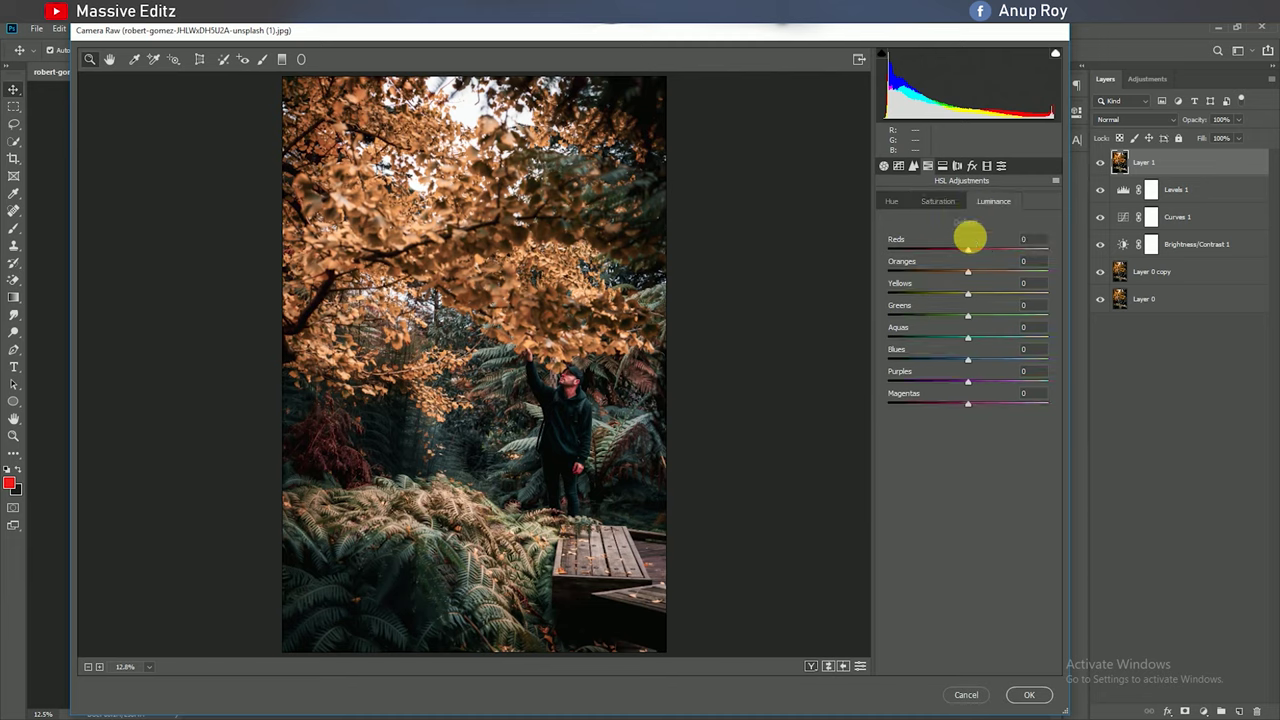
pyautogui.moveTo(965, 256); pyautogui.dragTo(979, 278)
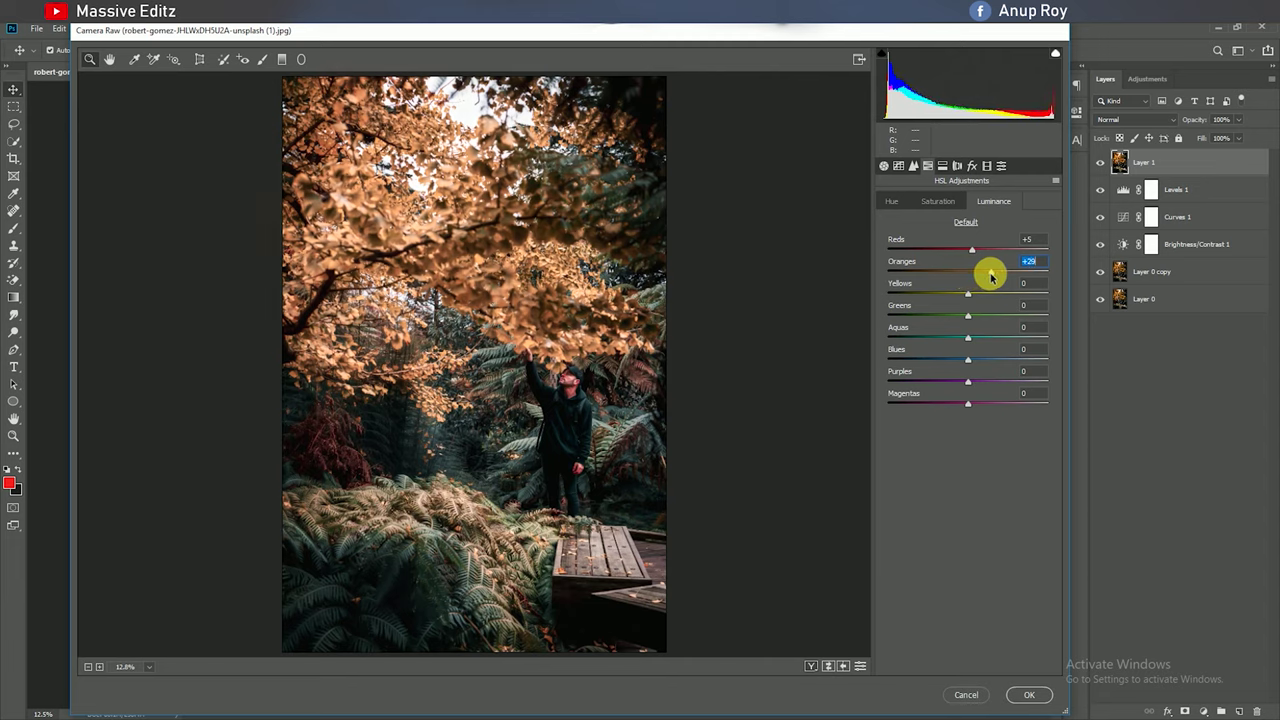
pyautogui.moveTo(965, 297); pyautogui.dragTo(963, 297)
pyautogui.click(942, 165)
# - Set the split-toning highlight hue to 107 and add a -8 vignette
pyautogui.moveTo(889, 218); pyautogui.dragTo(936, 224)
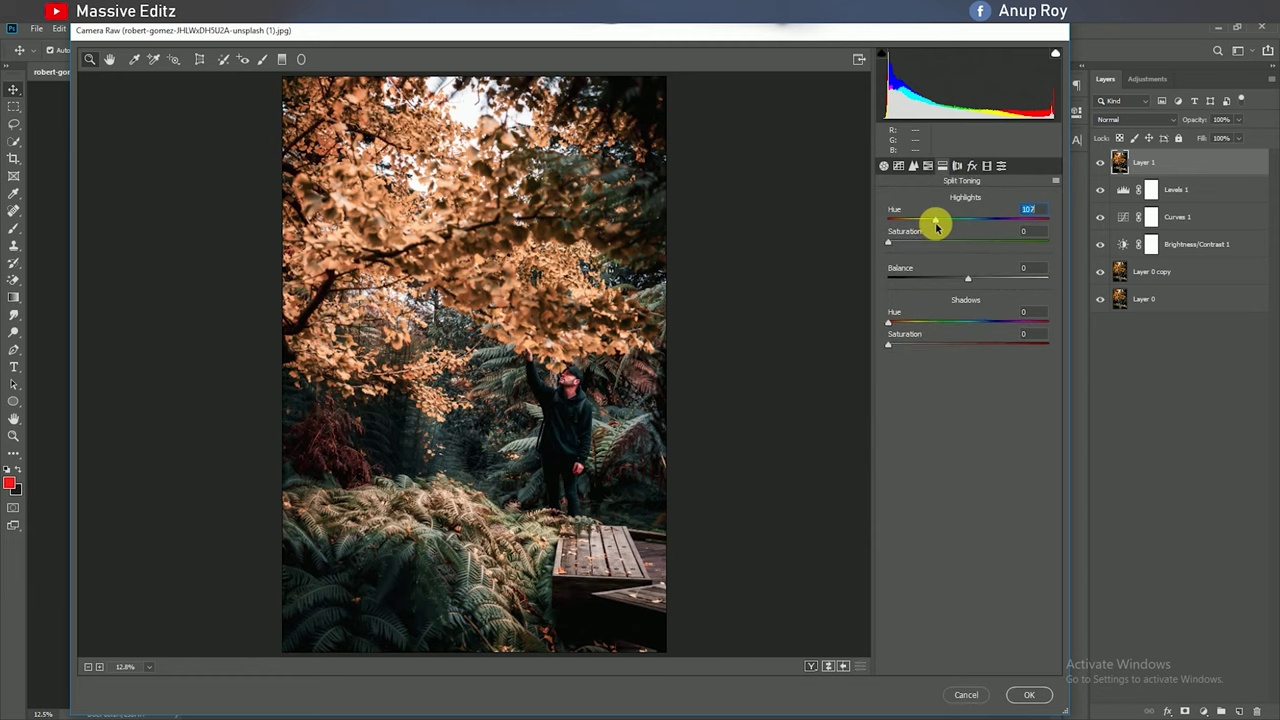
pyautogui.click(972, 165)
pyautogui.moveTo(968, 339); pyautogui.dragTo(963, 342)
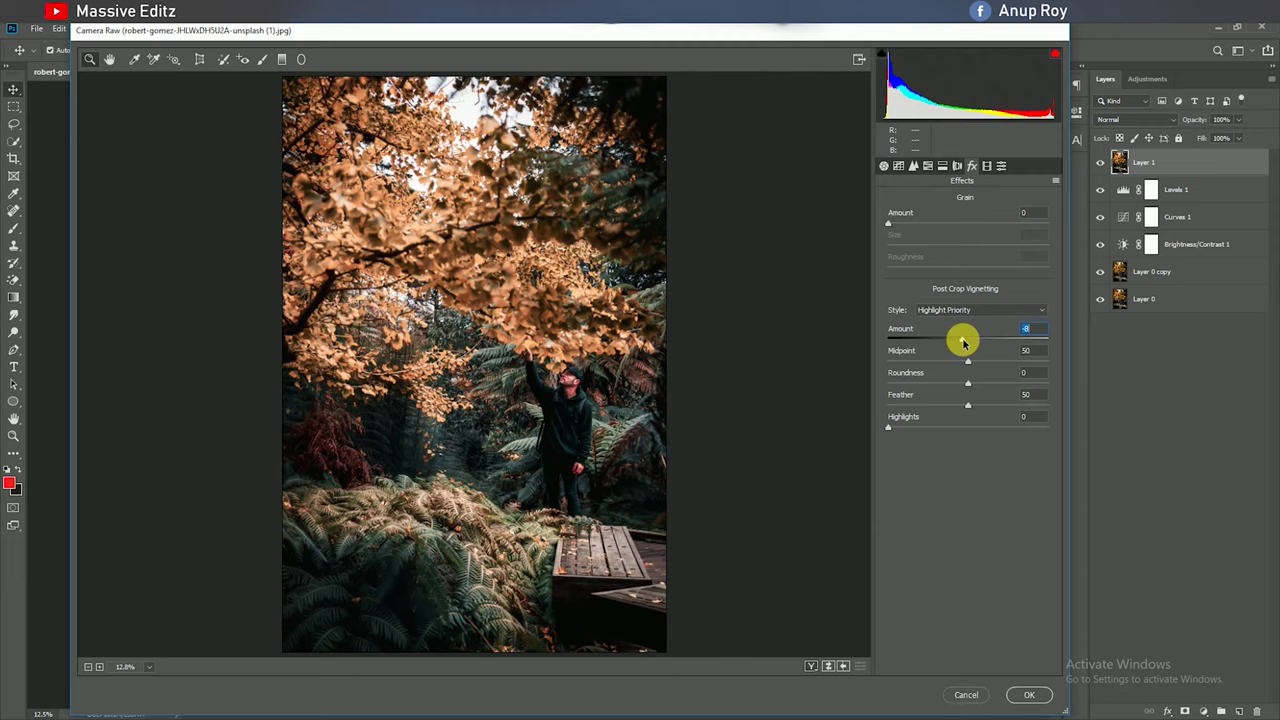
# - Shift calibration primary hues: Red +33, Green -57, Blue -48
pyautogui.click(986, 165)
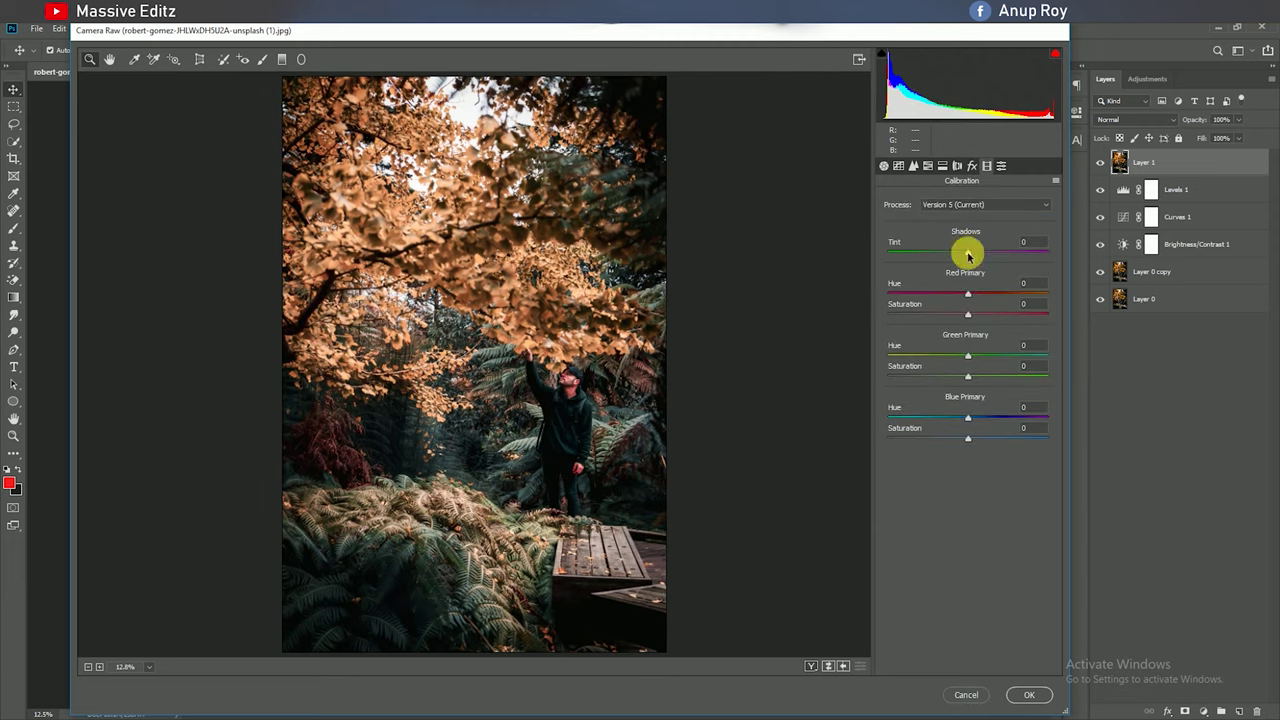
pyautogui.moveTo(974, 292); pyautogui.dragTo(1000, 299)
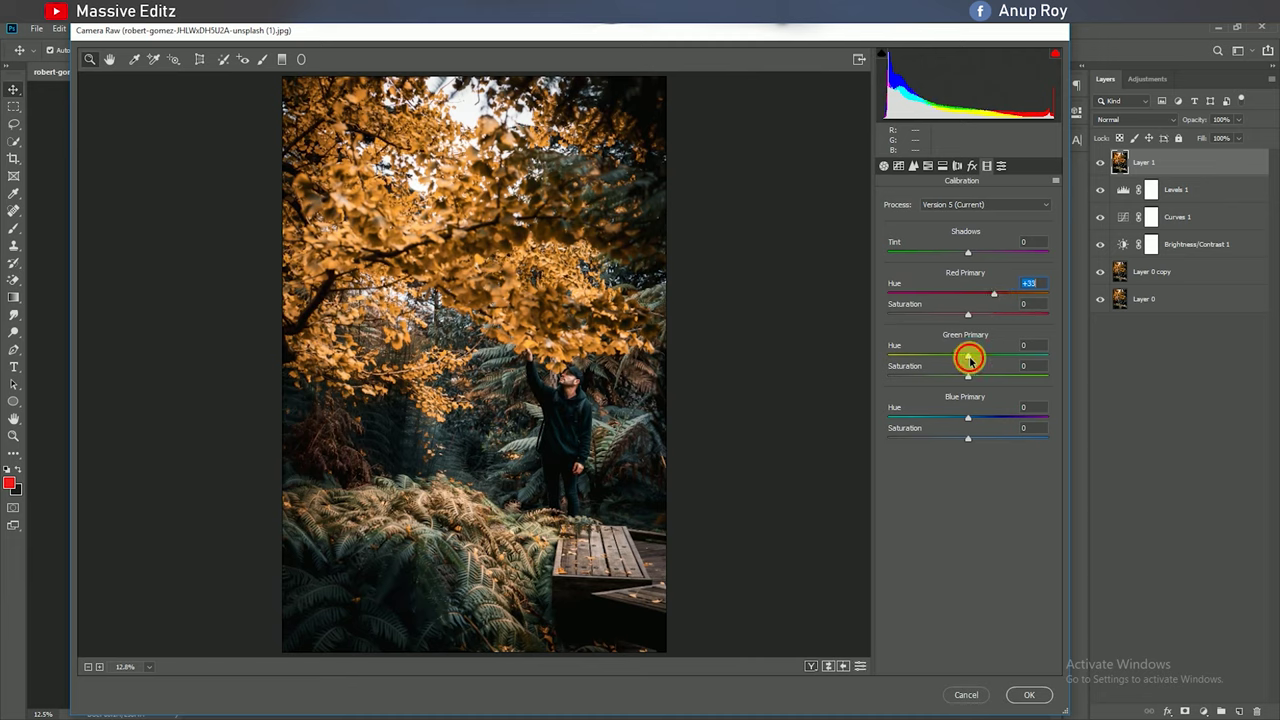
pyautogui.moveTo(963, 359); pyautogui.dragTo(922, 366)
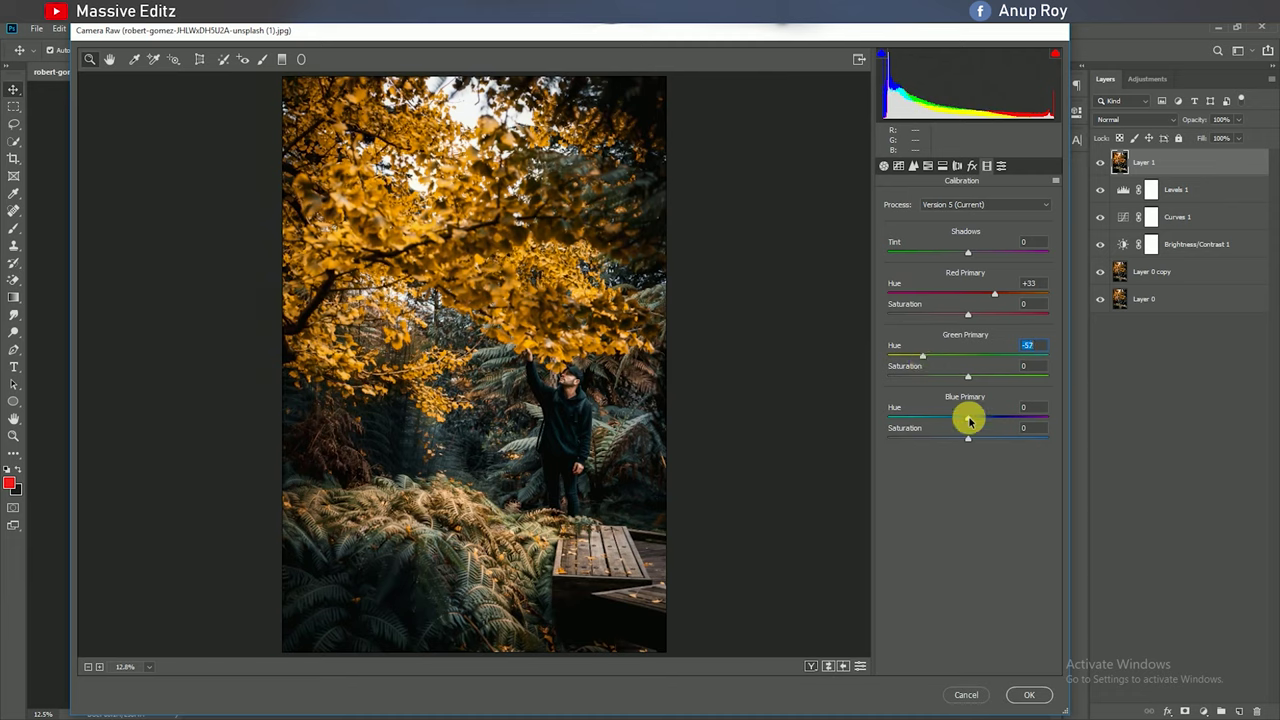
pyautogui.moveTo(968, 418); pyautogui.dragTo(936, 428)
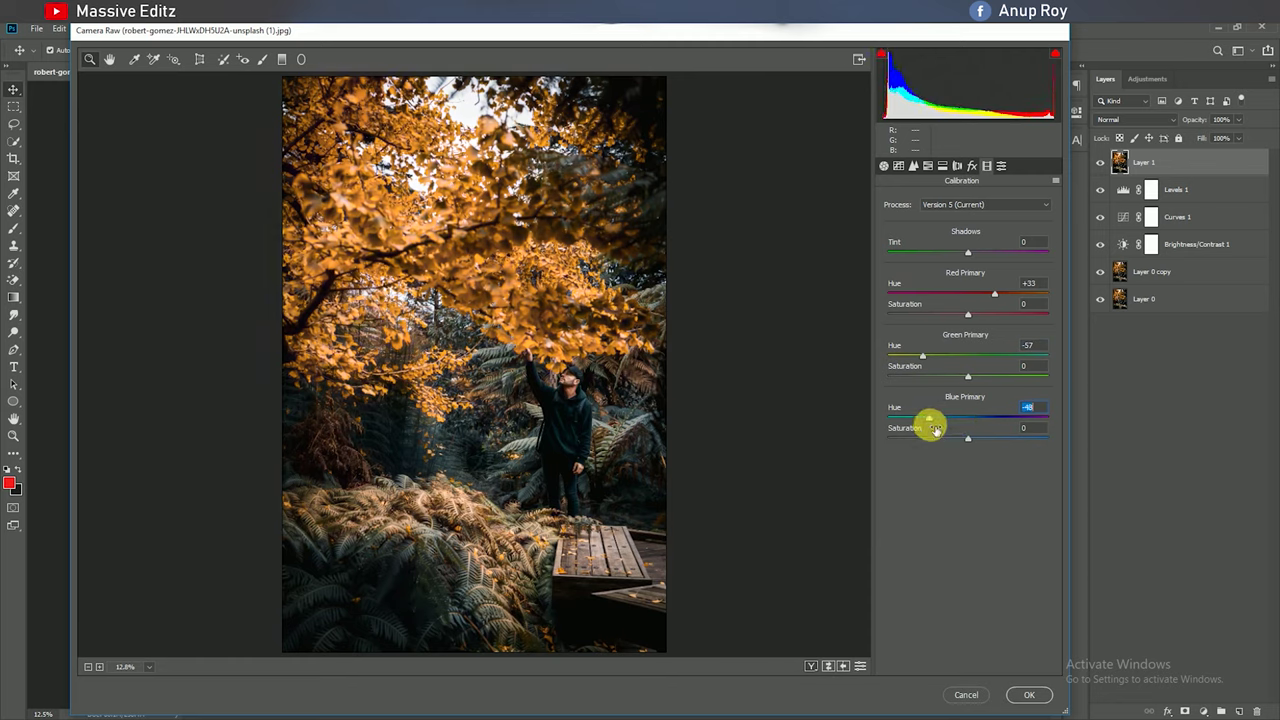
# - Add grain of 2 and apply the Camera Raw grade to Layer 1
pyautogui.click(971, 165)
pyautogui.moveTo(887, 222); pyautogui.dragTo(891, 222)
pyautogui.click(1043, 701)
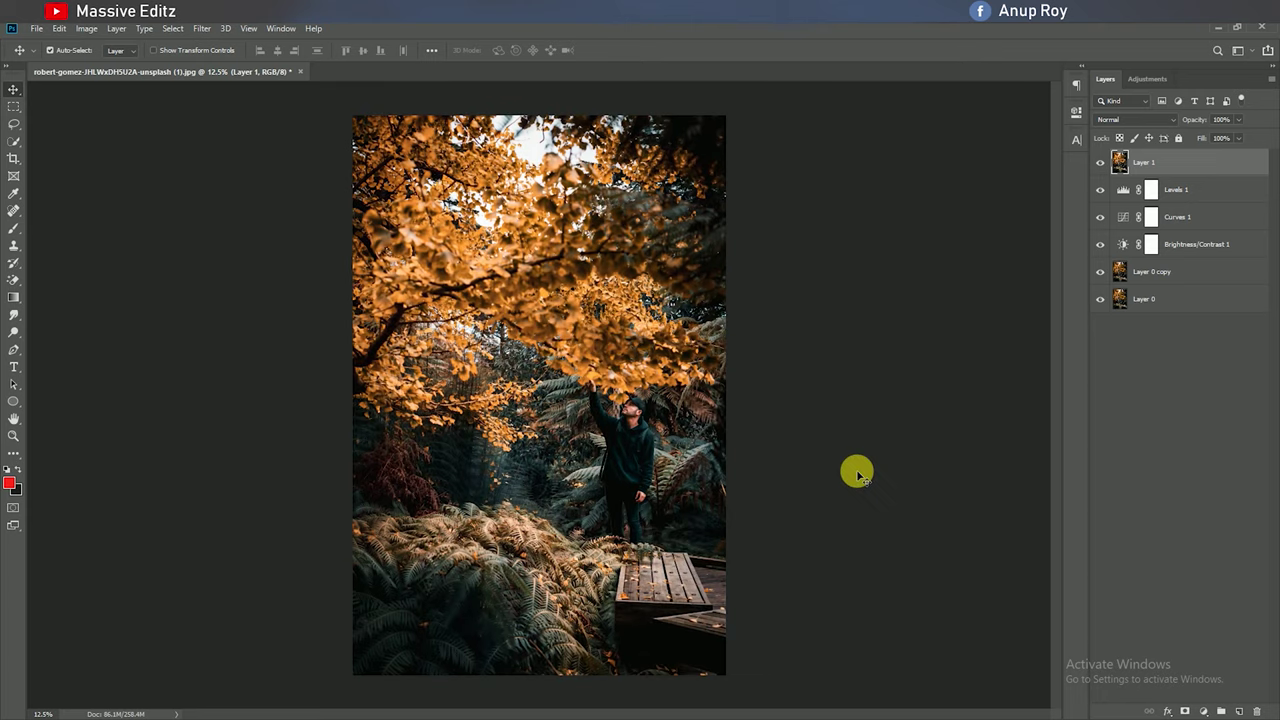
# - Add a slightly brightening Brightness/Contrast layer above Layer 1, then stamp visible layers into Layer 2
pyautogui.click(1100, 163)
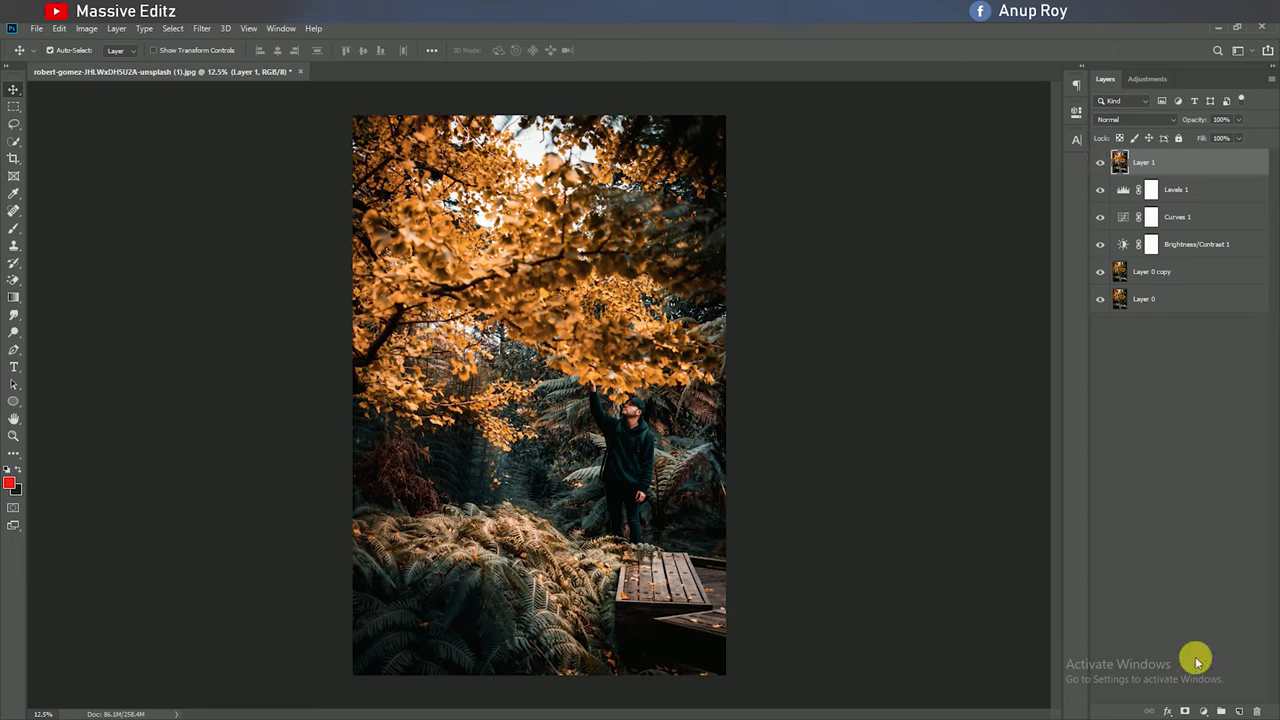
pyautogui.click(1204, 711)
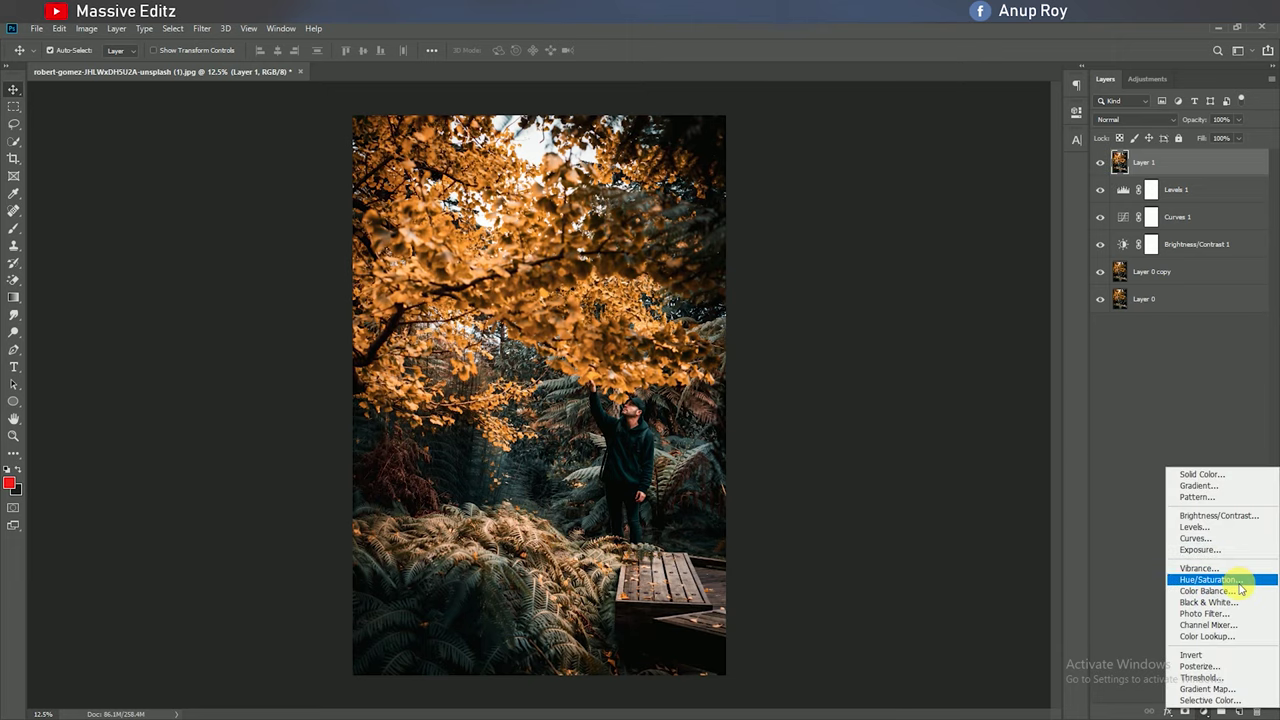
pyautogui.click(1234, 515)
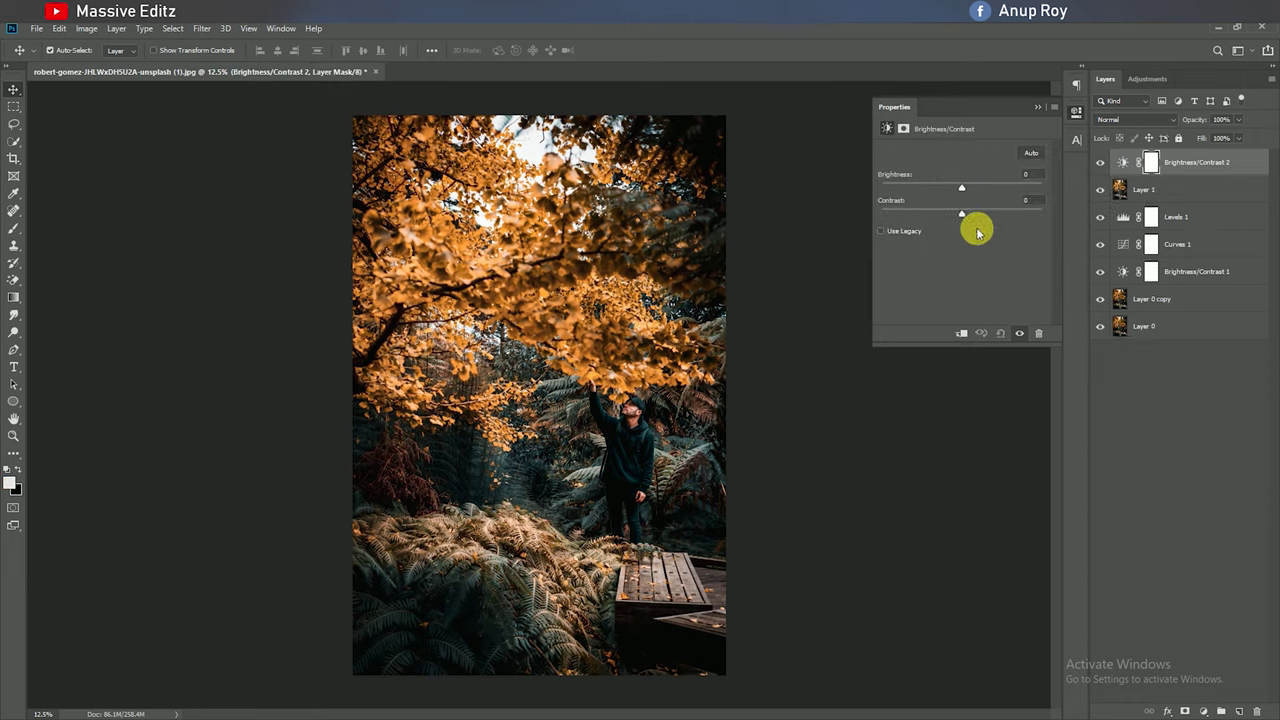
pyautogui.moveTo(961, 190); pyautogui.dragTo(968, 192)
pyautogui.click(1037, 106)
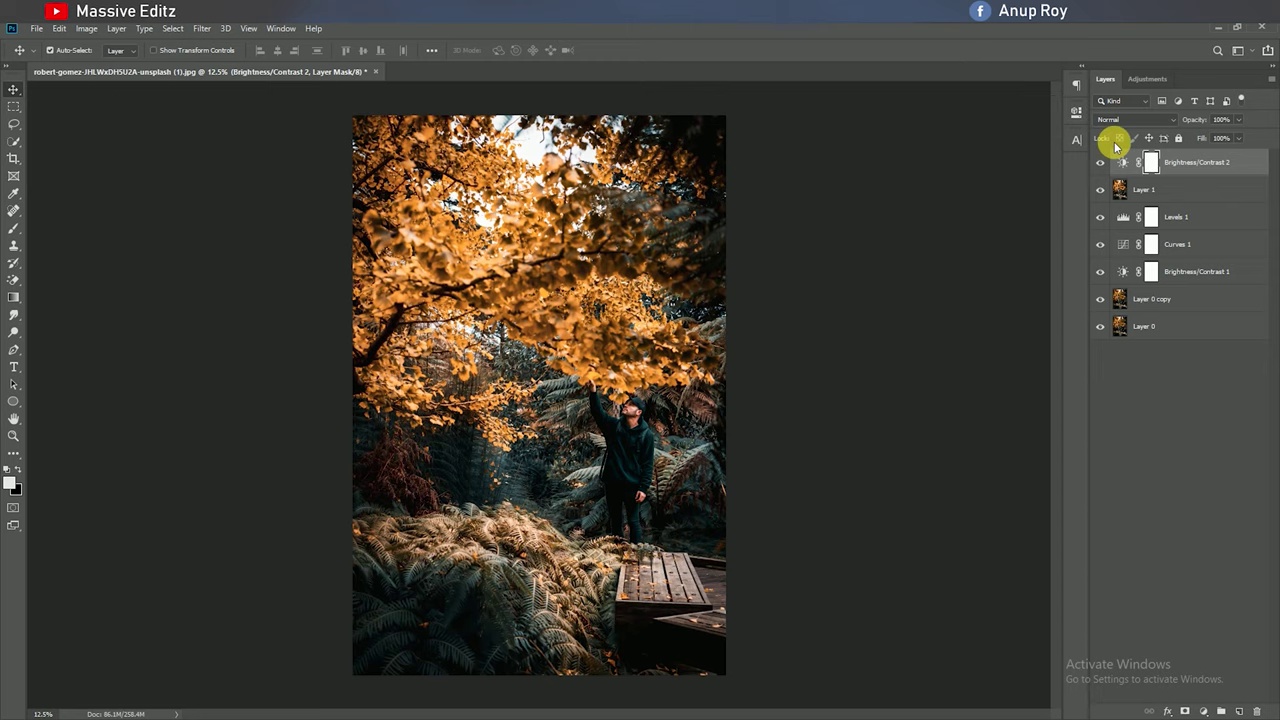
pyautogui.hotkey('ctrl', 'alt', 'shift', 'e')
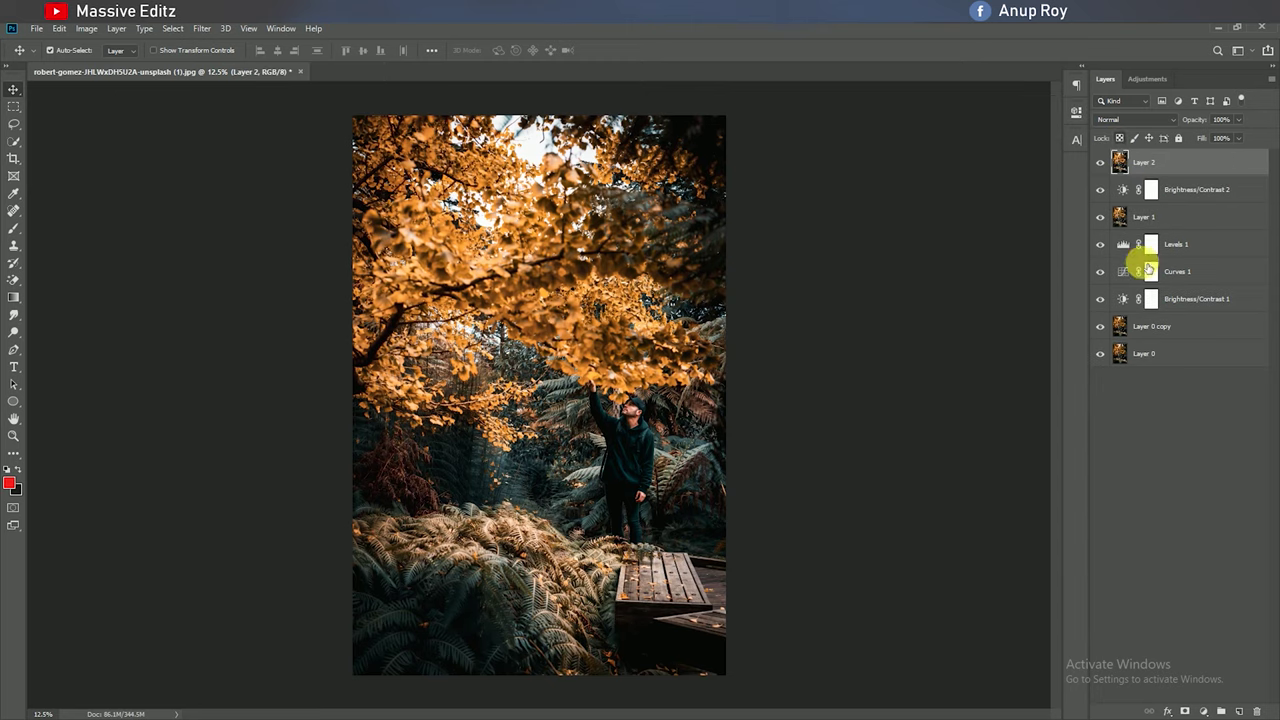
pyautogui.click(1204, 711)
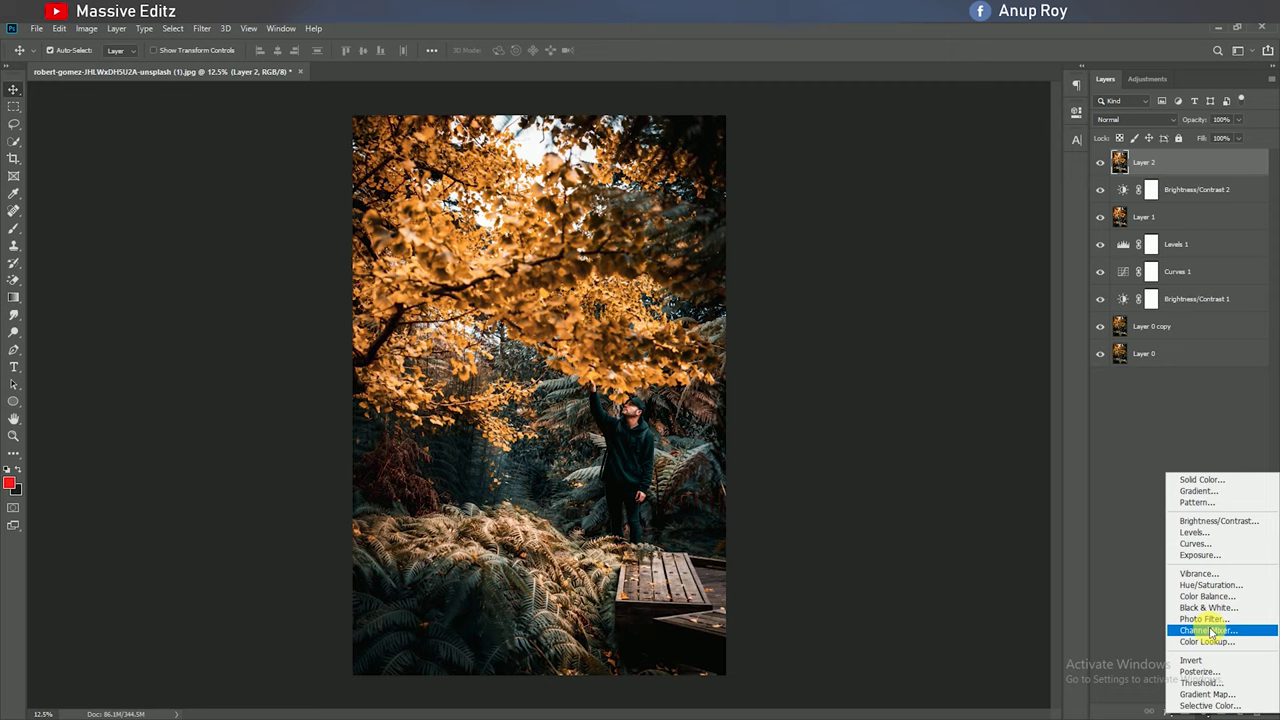
# - Add a Hue/Saturation layer at Hue -27, Saturation +13, Lightness 0, then test its opacity
pyautogui.click(1212, 587)
pyautogui.click(957, 171)
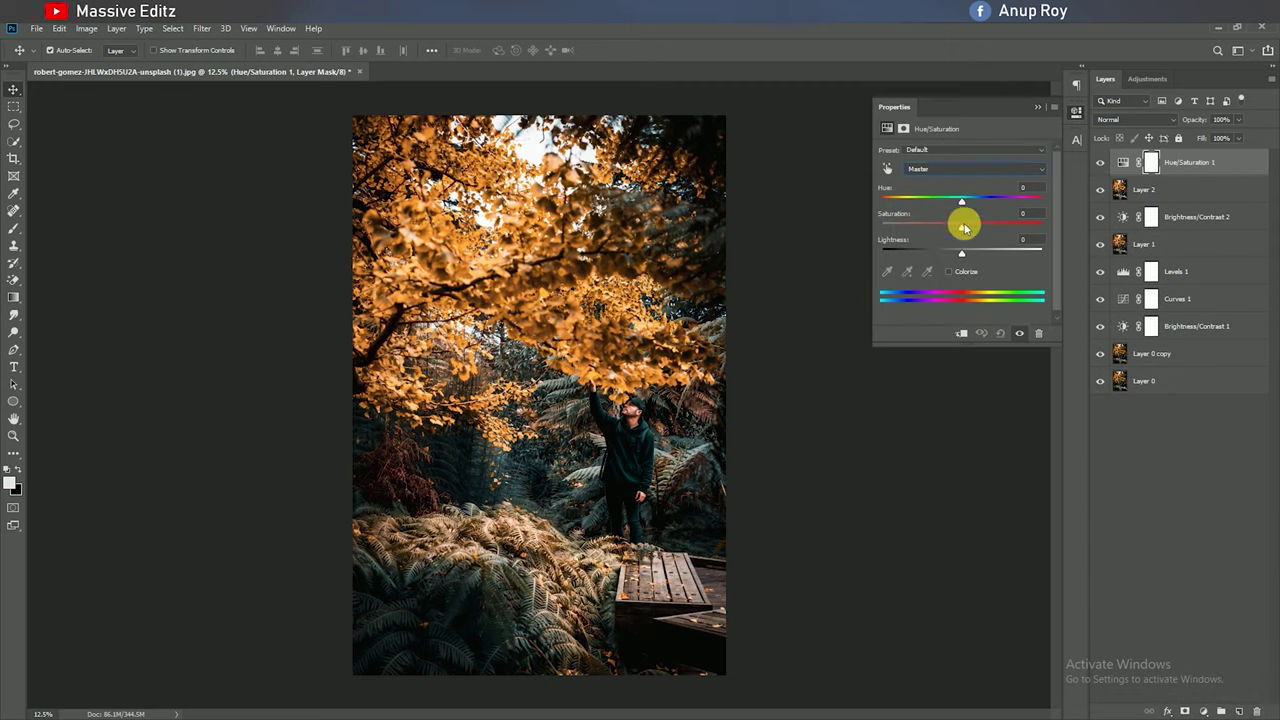
pyautogui.moveTo(962, 205); pyautogui.dragTo(947, 205)
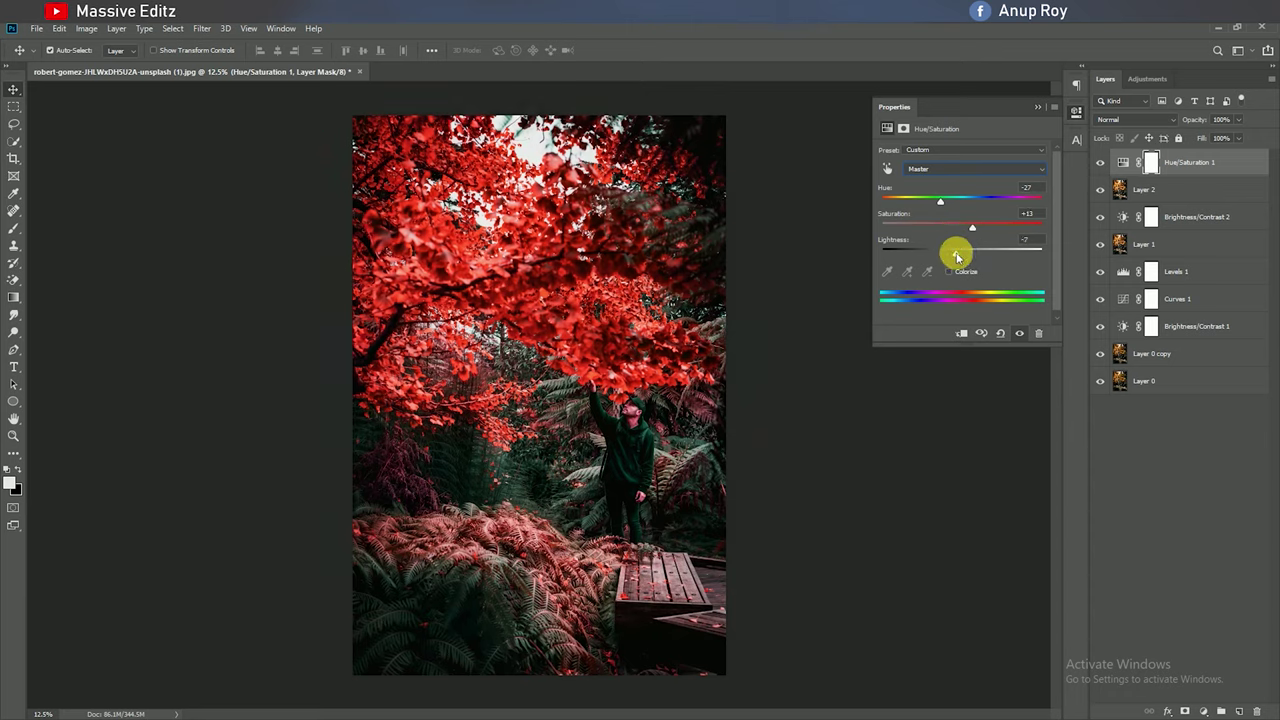
pyautogui.moveTo(962, 256); pyautogui.dragTo(960, 260)
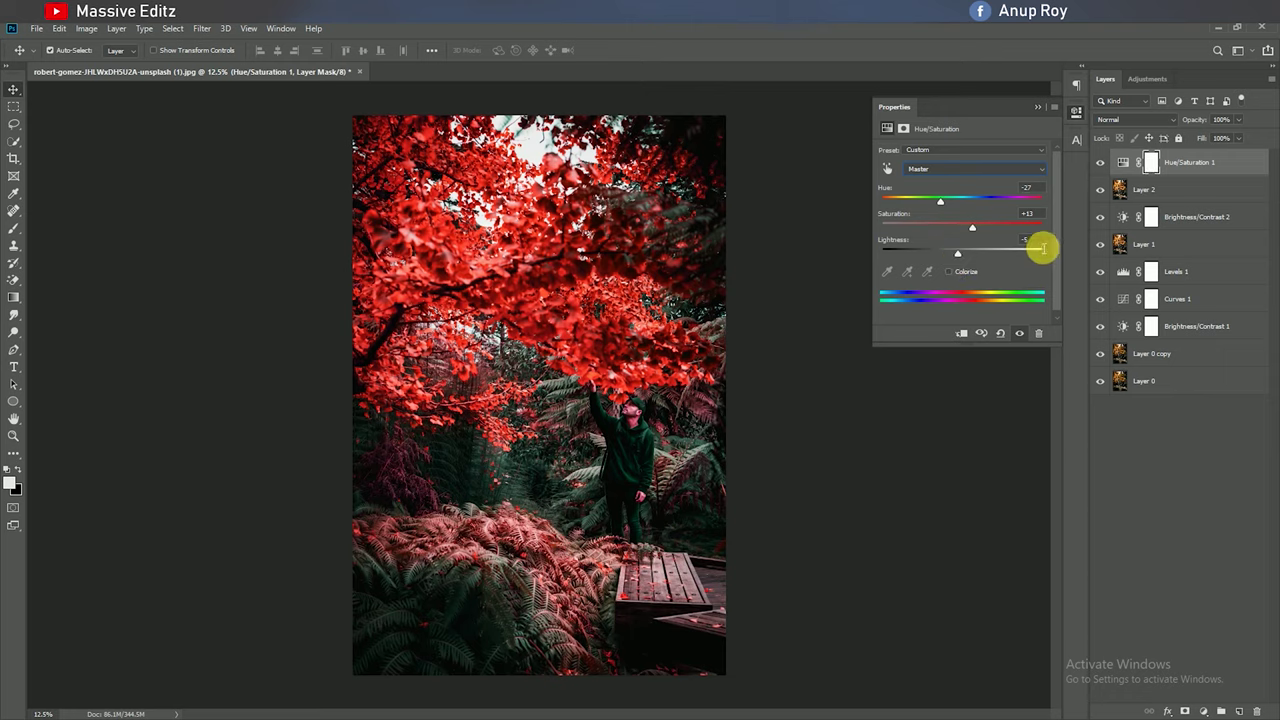
pyautogui.write('0')
pyautogui.click(1038, 108)
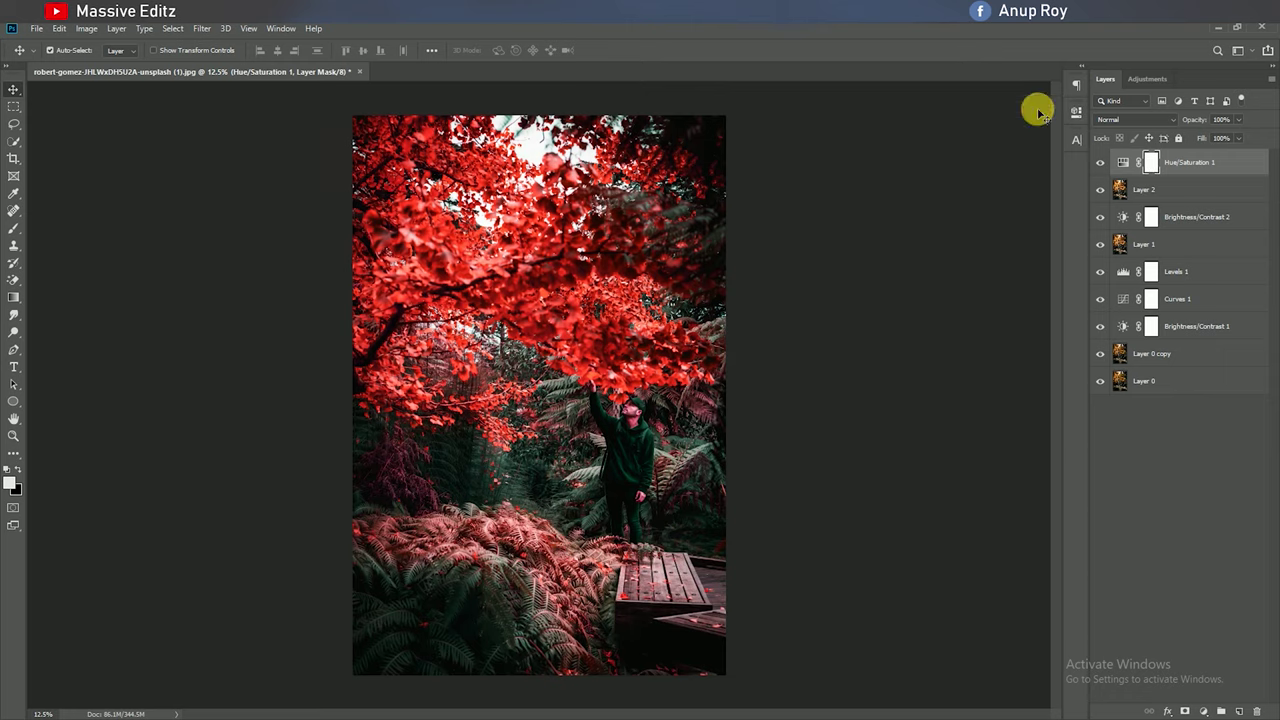
pyautogui.moveTo(1210, 145); pyautogui.dragTo(1240, 137)
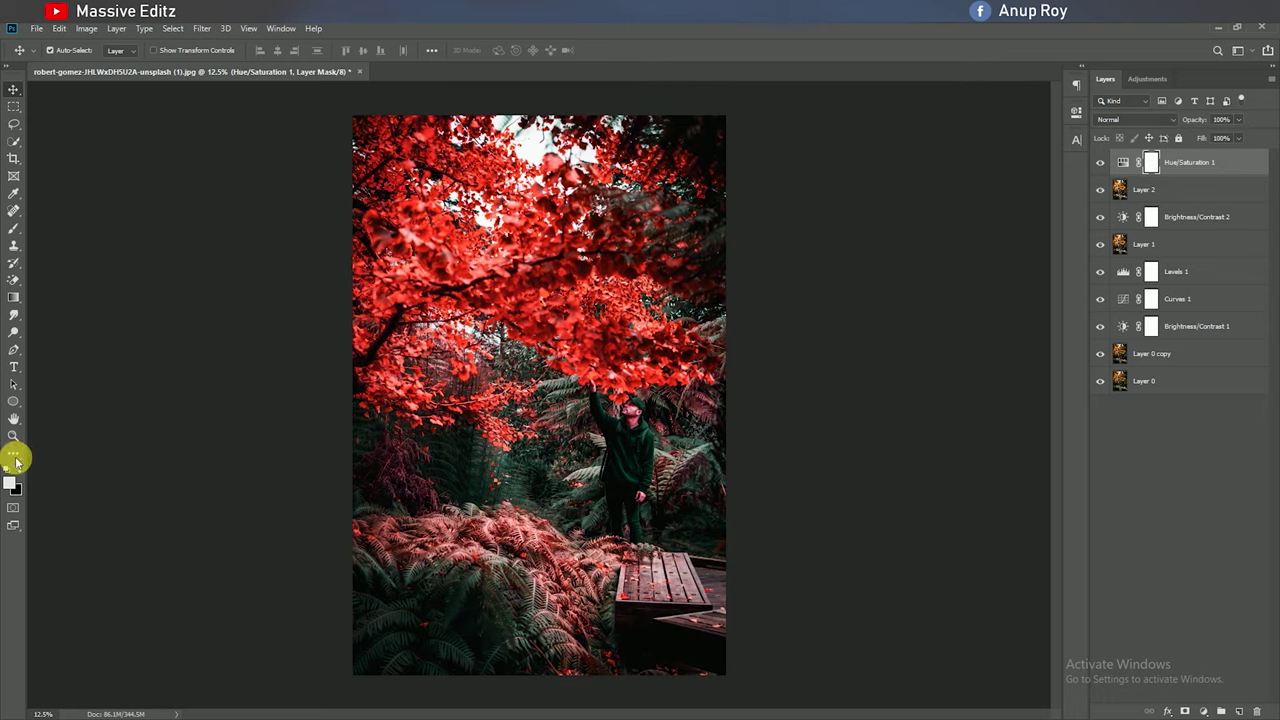
# - Erase the red from the man's face with a soft 171 px eraser at 59% opacity
pyautogui.rightClick(10, 268)
pyautogui.click(35, 278)
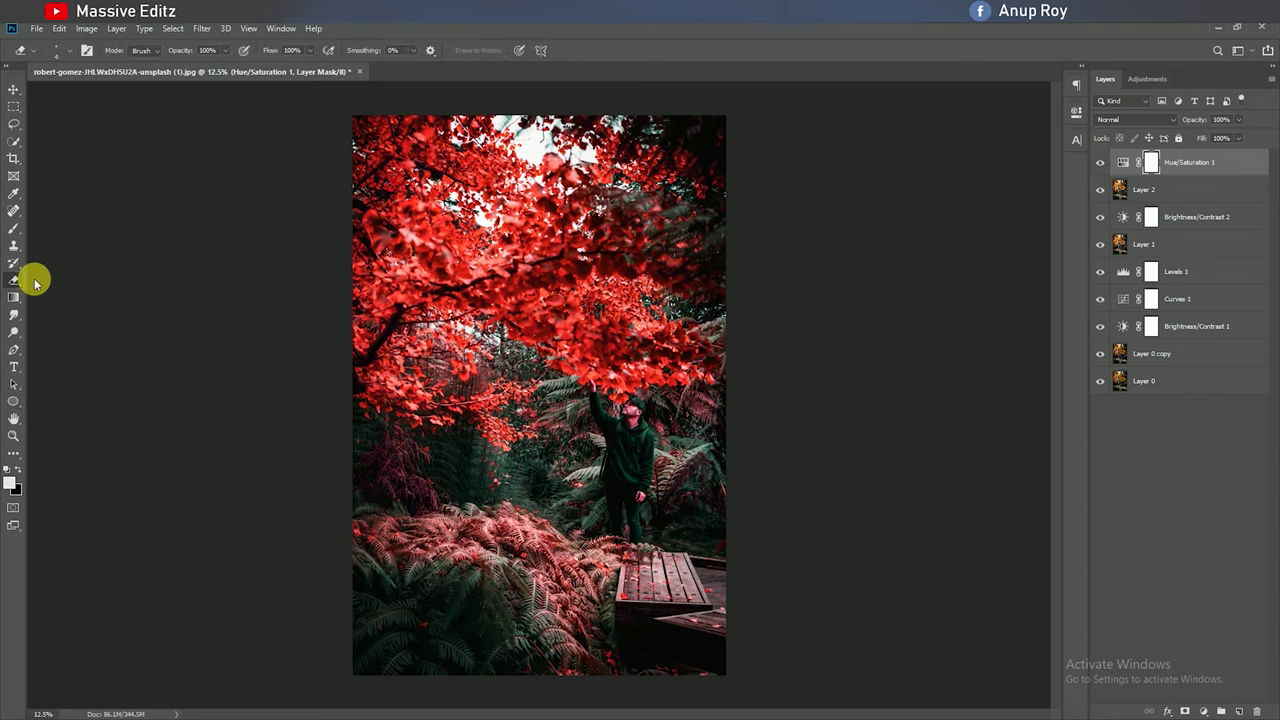
pyautogui.rightClick(589, 375)
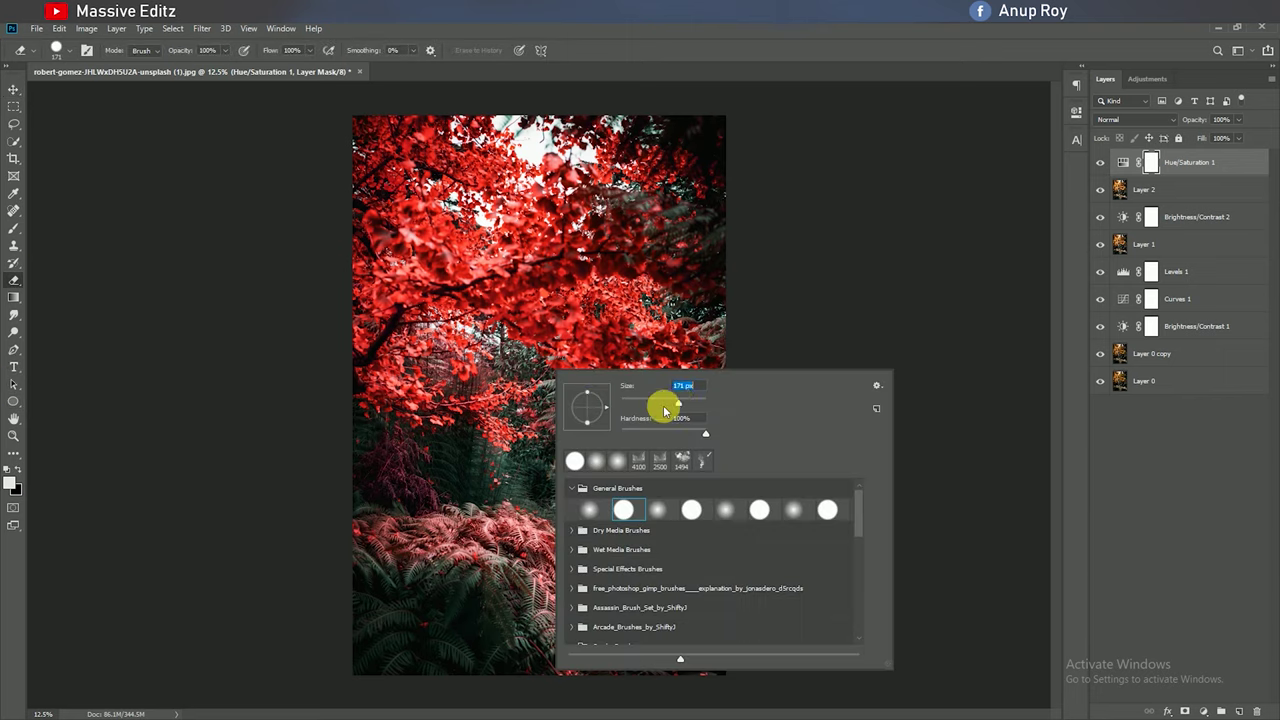
pyautogui.click(787, 310)
pyautogui.scroll(3, 594, 486)
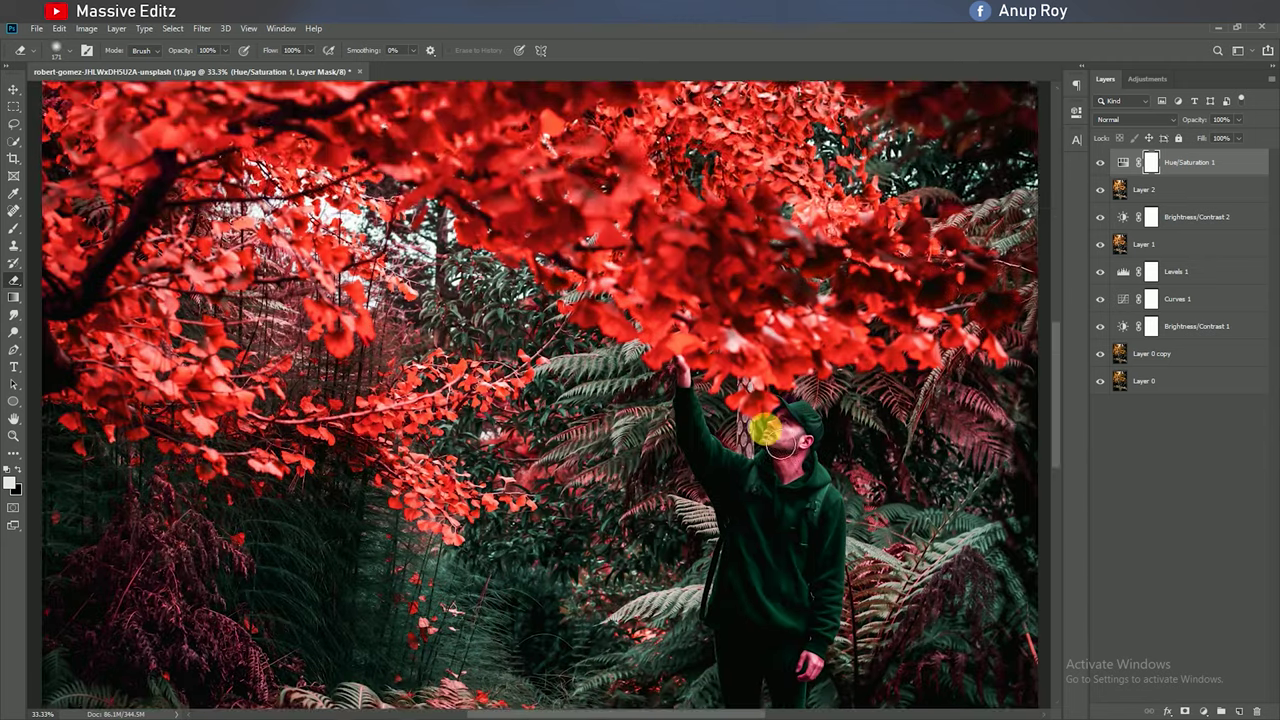
pyautogui.scroll(-1, 763, 430)
pyautogui.scroll(-1, 760, 423)
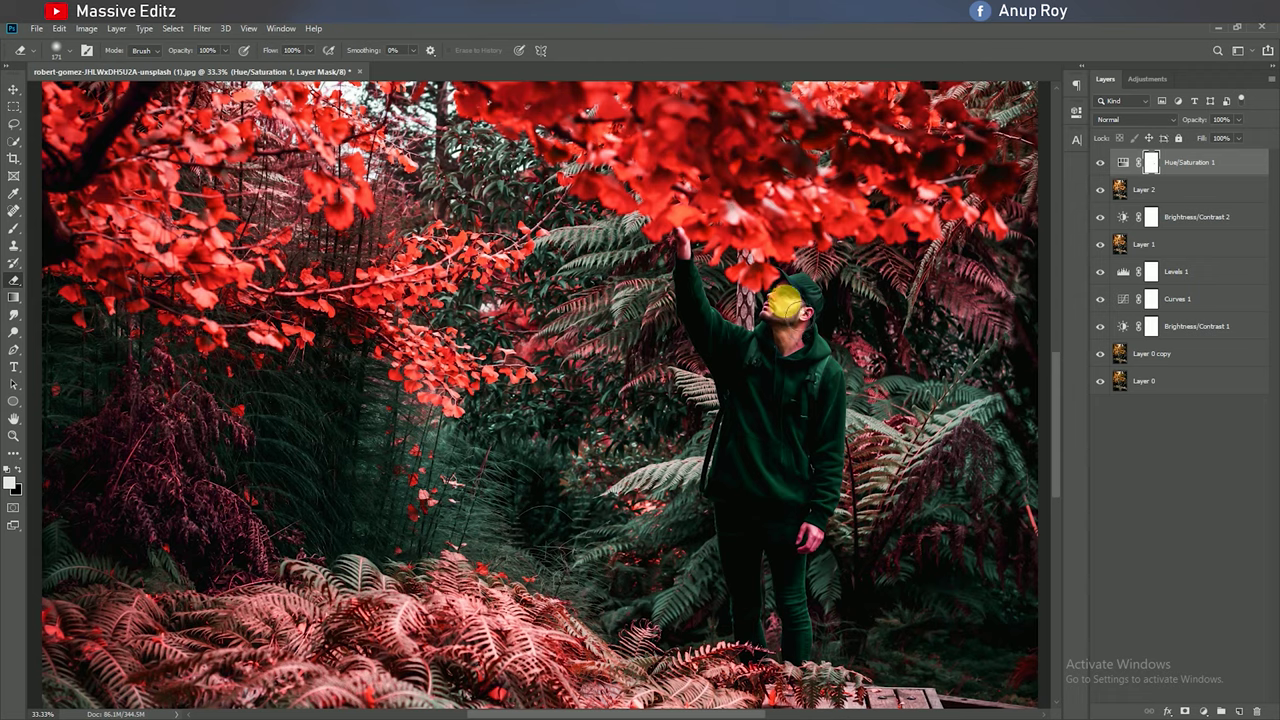
pyautogui.rightClick(785, 303)
pyautogui.moveTo(227, 51); pyautogui.dragTo(200, 60)
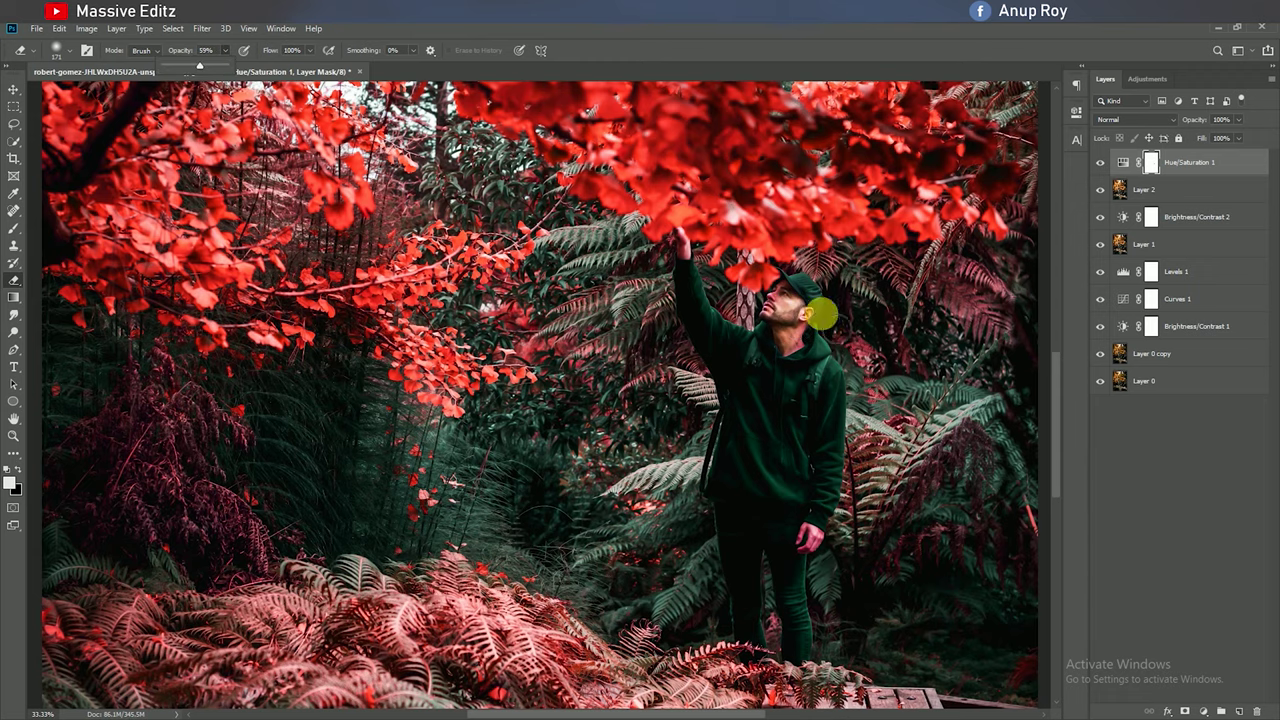
pyautogui.moveTo(780, 343)
pyautogui.mouseDown()
pyautogui.moveTo(778, 299)
pyautogui.moveTo(800, 313)
pyautogui.mouseUp()
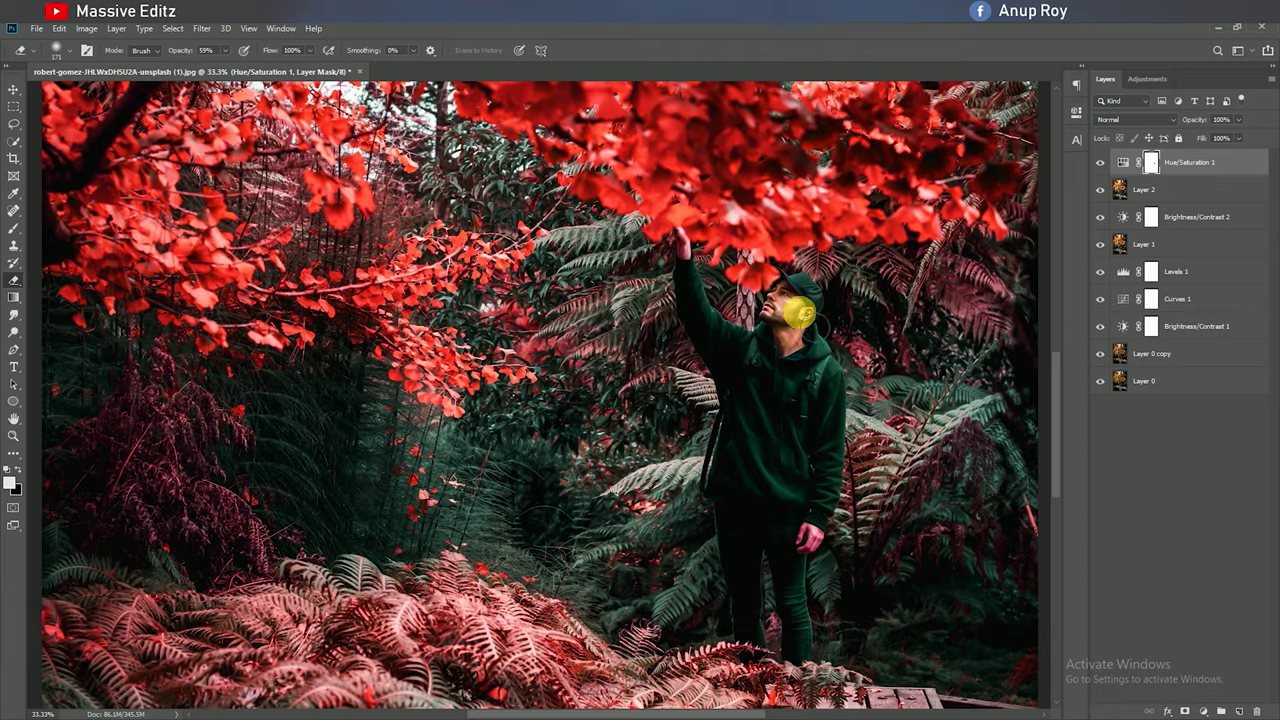
# - Fade the red on the ferns around the man with a 700 px eraser at 14%
pyautogui.scroll(-3, 810, 422)
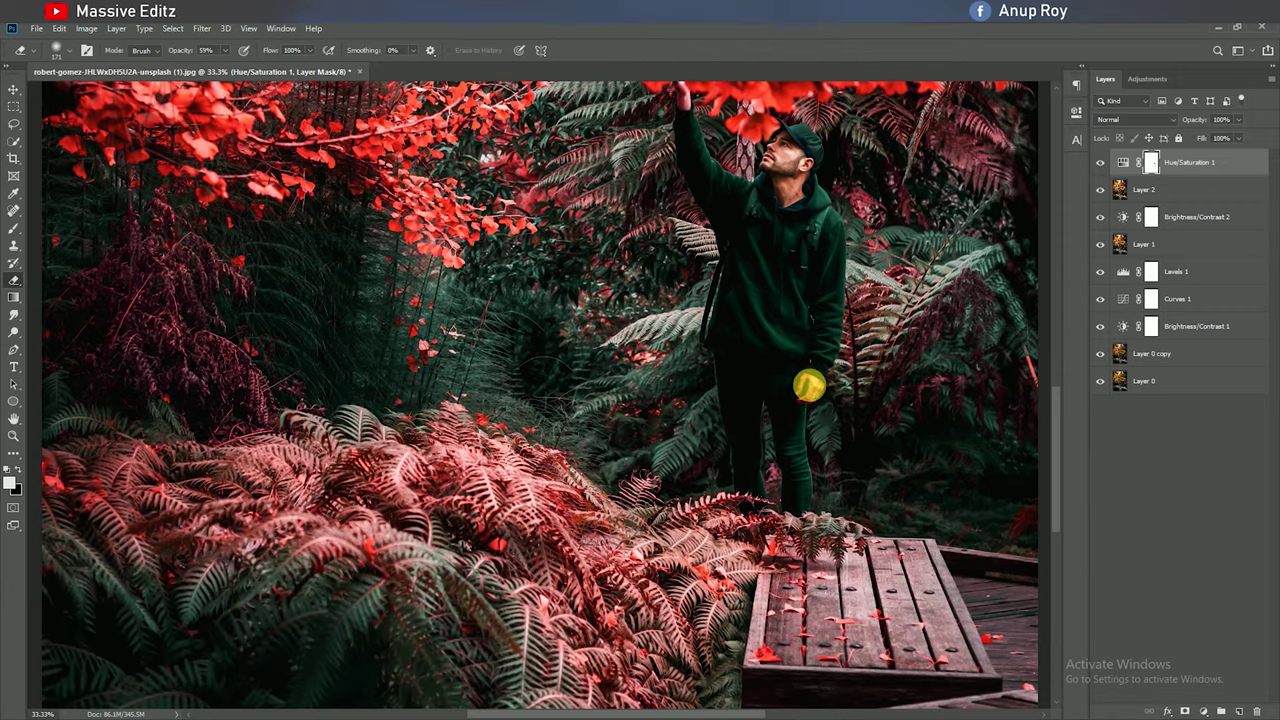
pyautogui.scroll(2, 808, 382)
pyautogui.scroll(1, 790, 372)
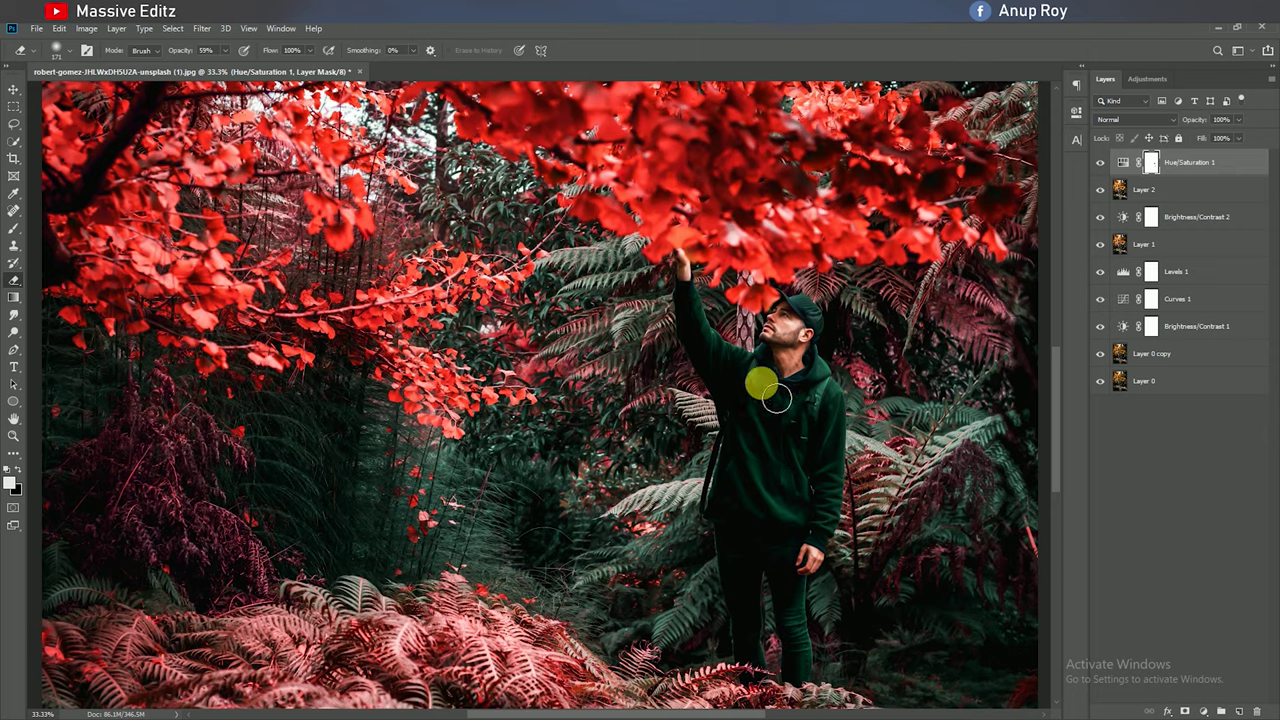
pyautogui.scroll(-1, 700, 450)
pyautogui.scroll(-1, 722, 450)
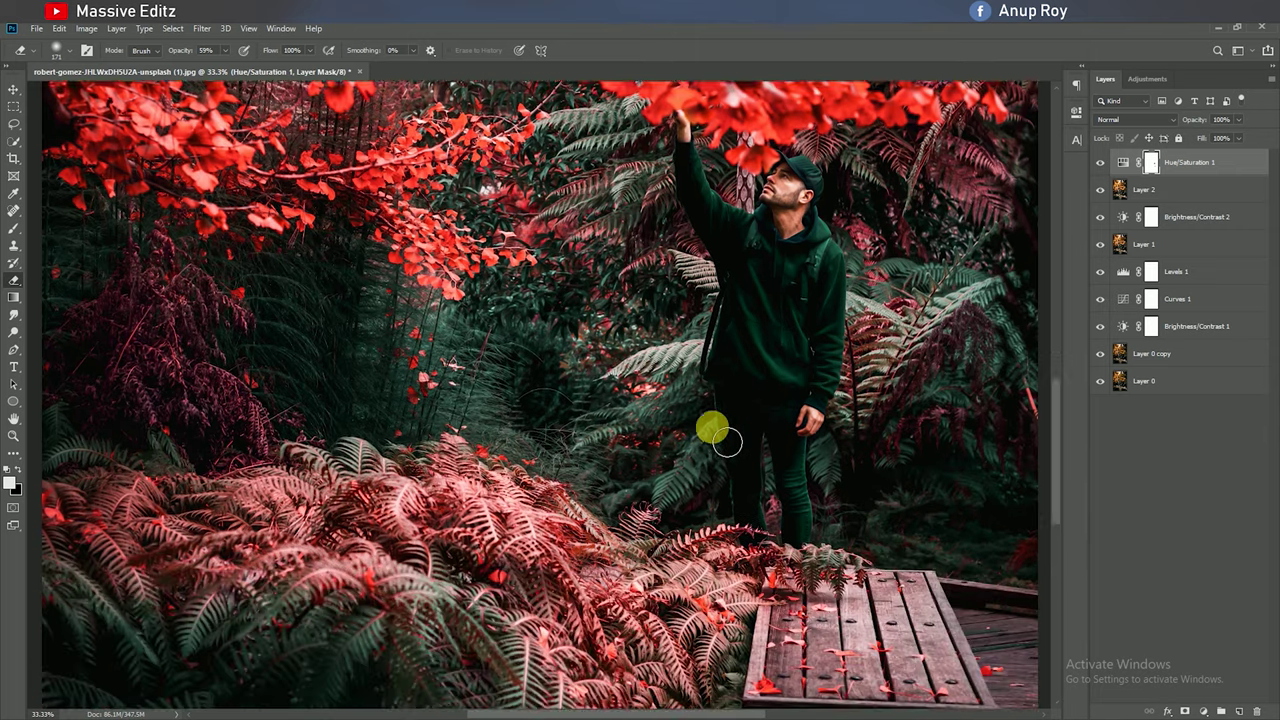
pyautogui.scroll(-1, 729, 443)
pyautogui.hotkey('ctrl', '-')
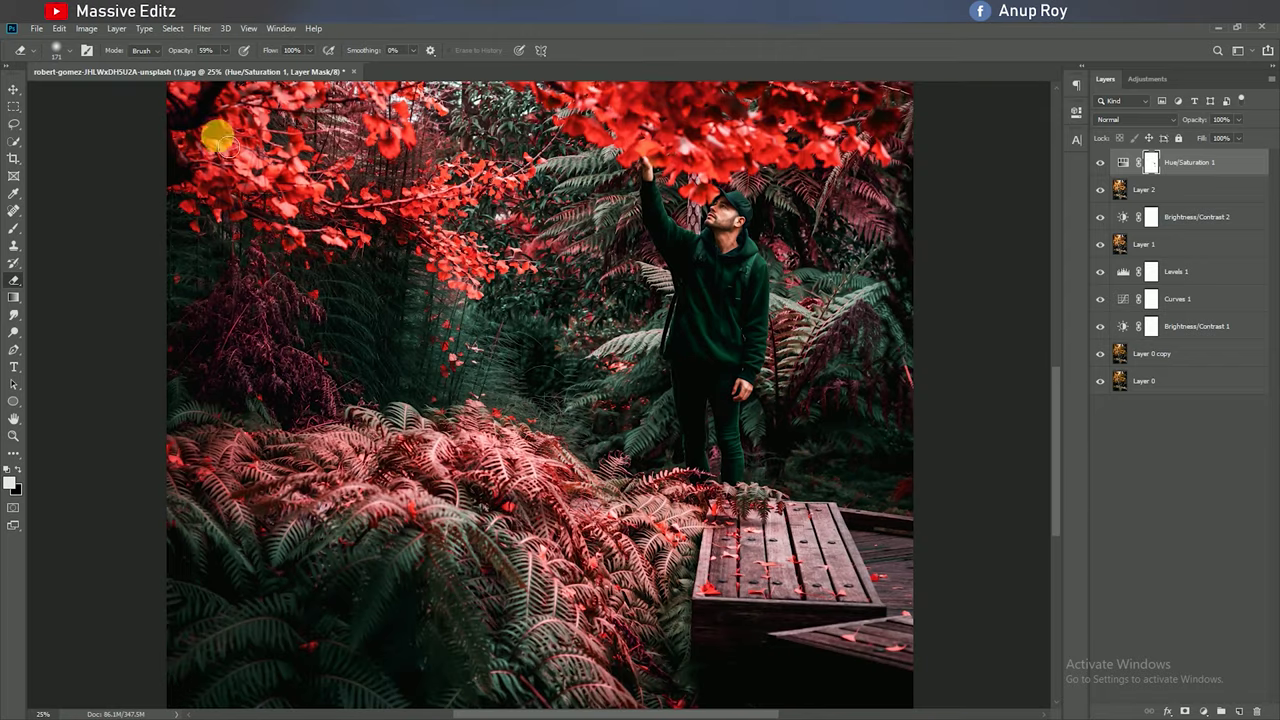
pyautogui.click(225, 50)
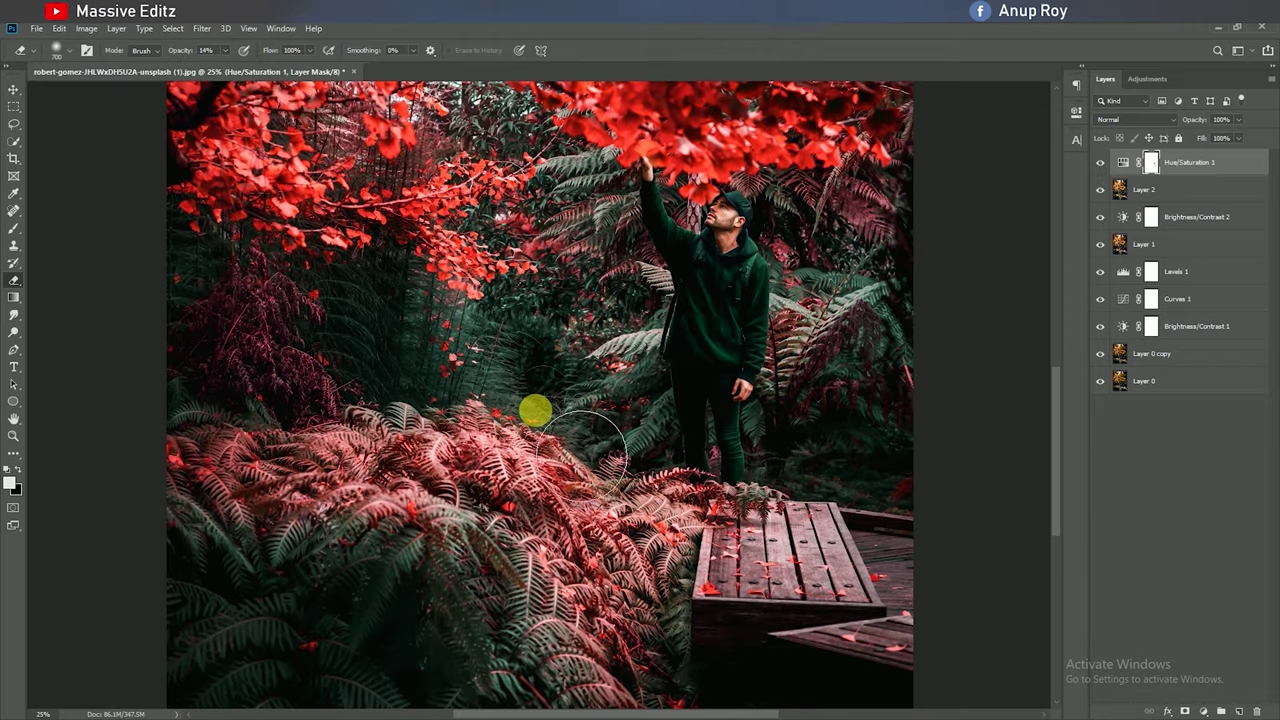
pyautogui.hotkey('ctrl', '-')
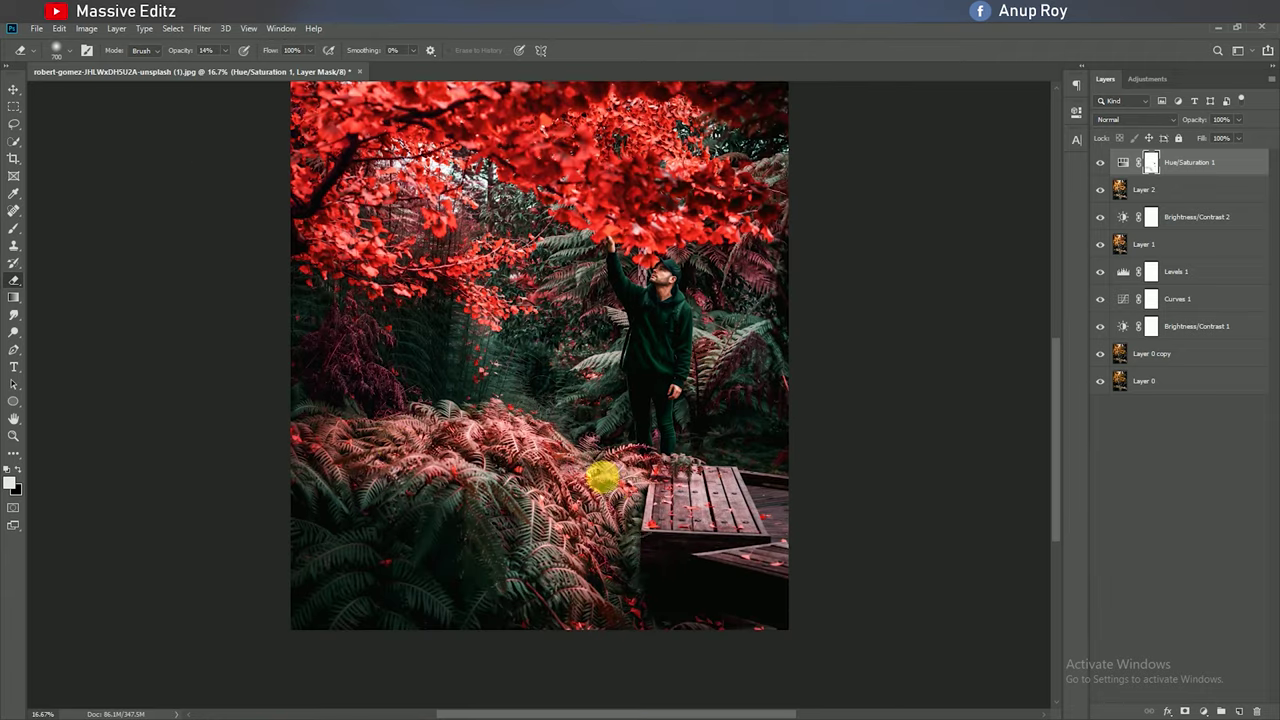
pyautogui.moveTo(517, 525); pyautogui.dragTo(719, 428)
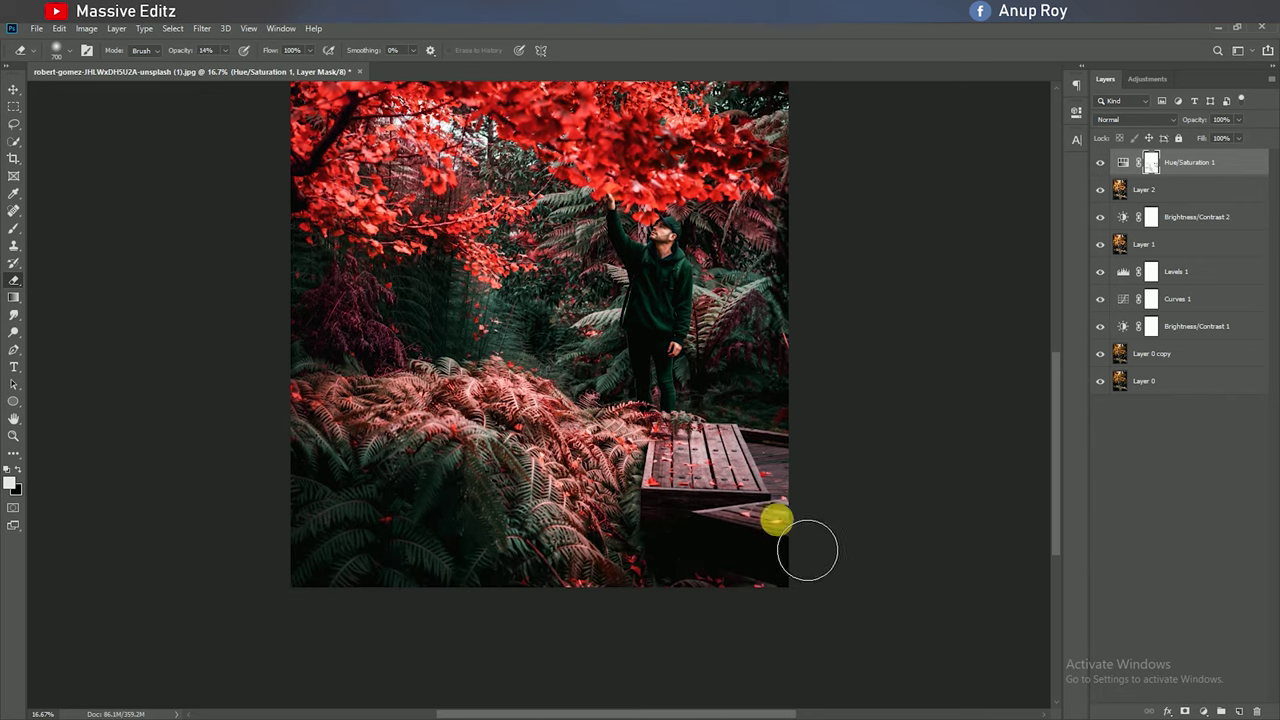
pyautogui.moveTo(292, 402); pyautogui.dragTo(292, 402)
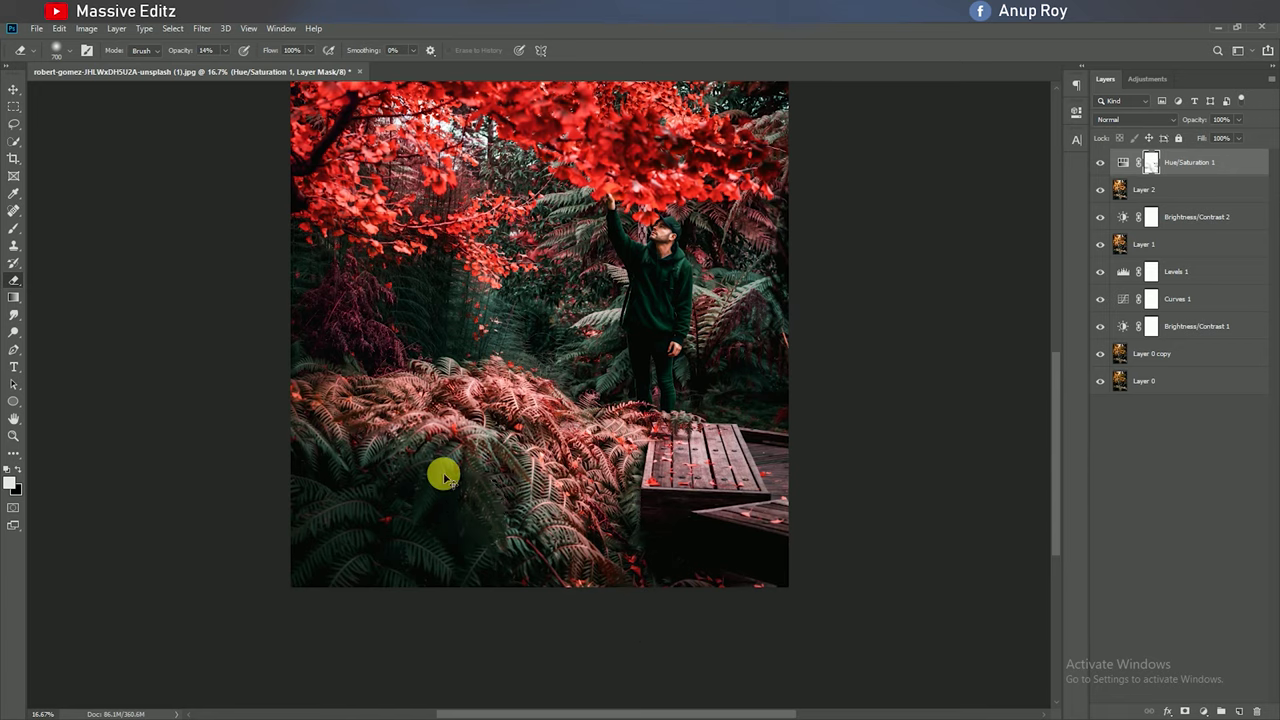
# - Stamp visible layers into Layer 3, hide the lower layers, and toggle Layer 3 to compare
pyautogui.click(13, 88)
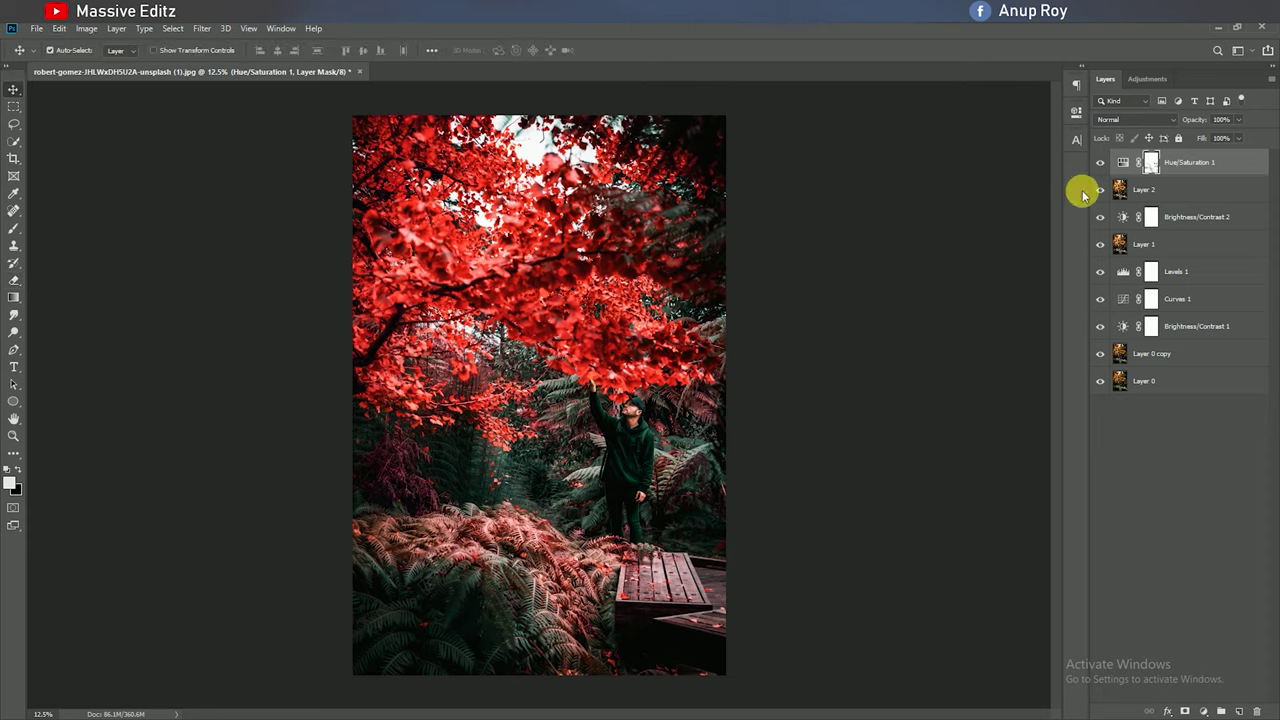
pyautogui.hotkey('ctrl', 'alt', 'shift', 'e')
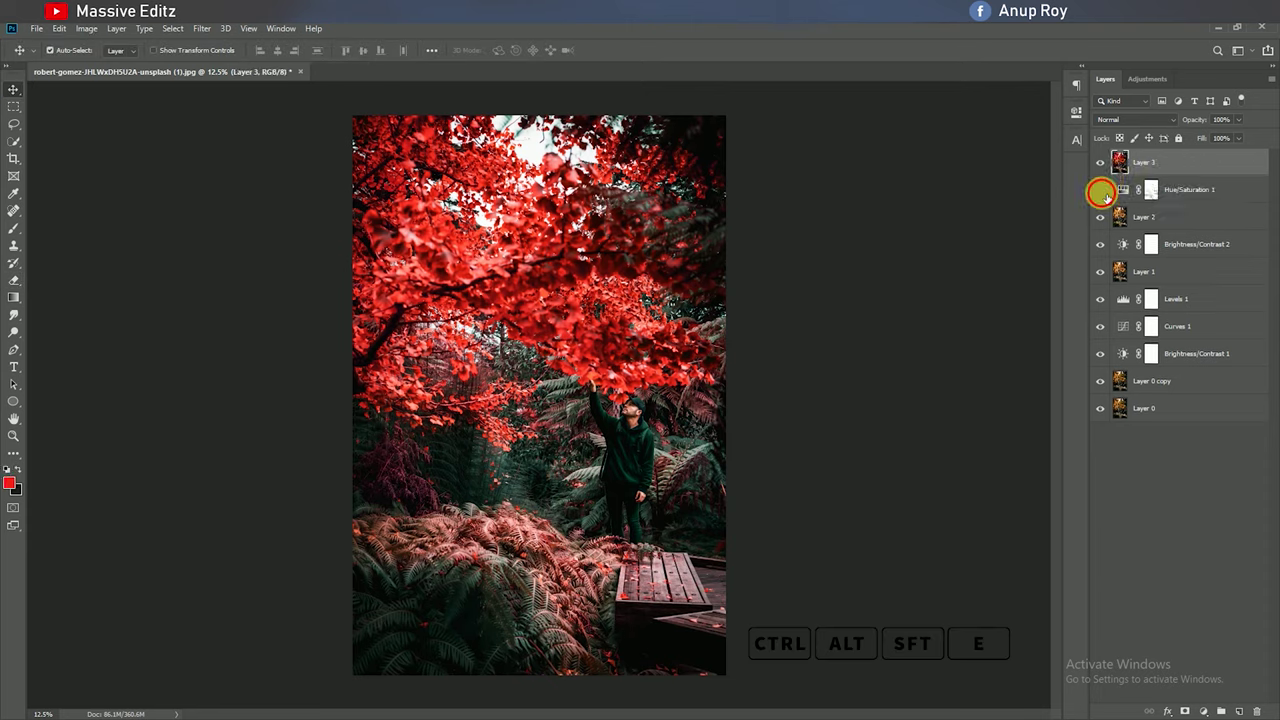
pyautogui.moveTo(1108, 248); pyautogui.dragTo(1108, 275)
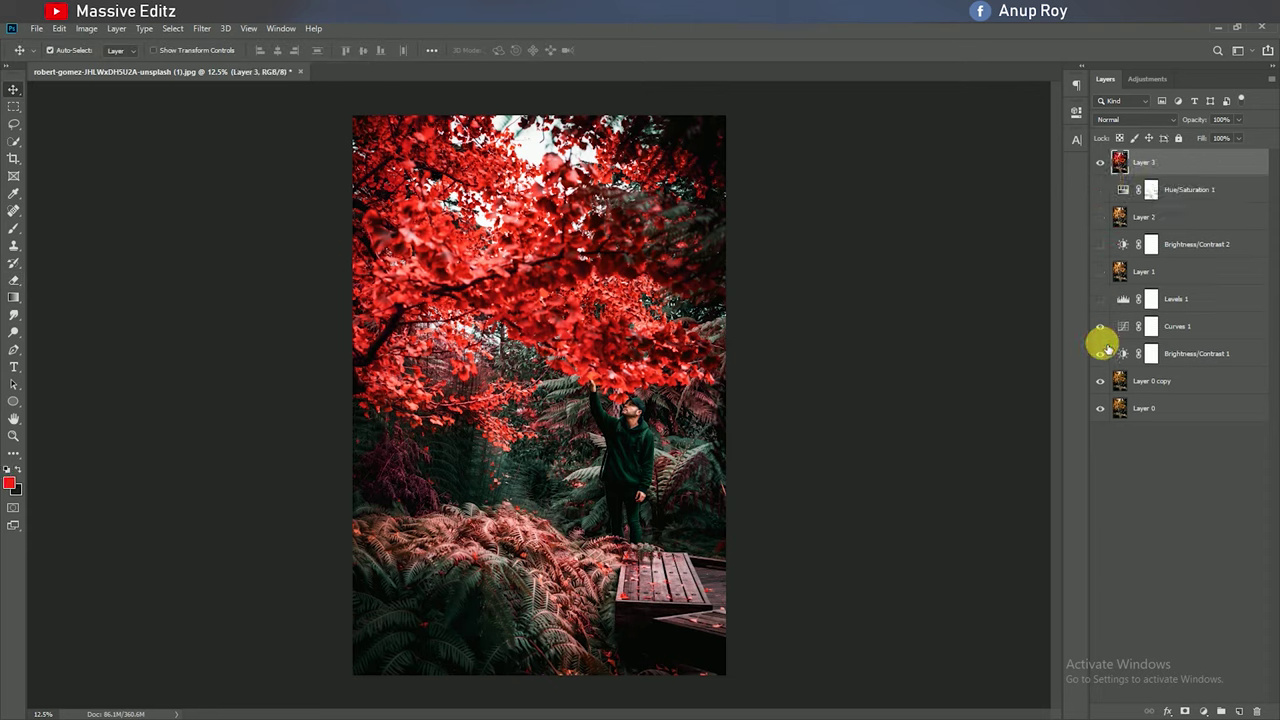
pyautogui.click(1100, 163)
pyautogui.click(1100, 163)
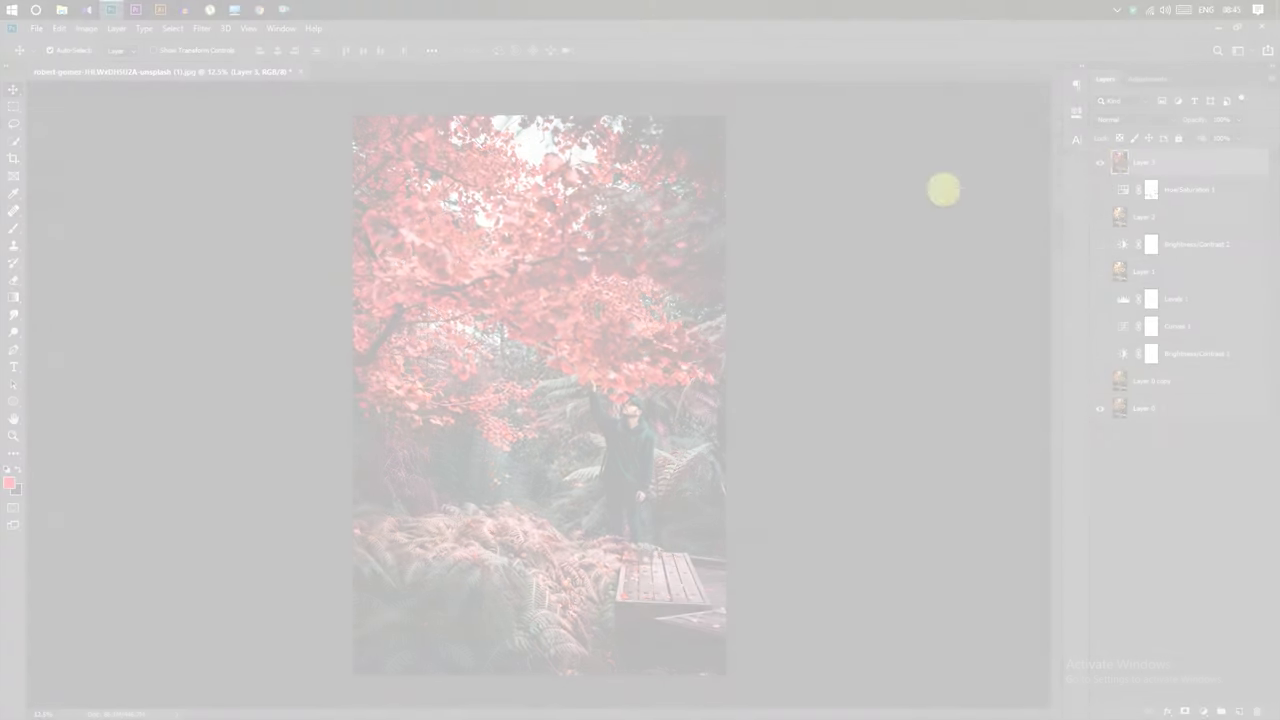